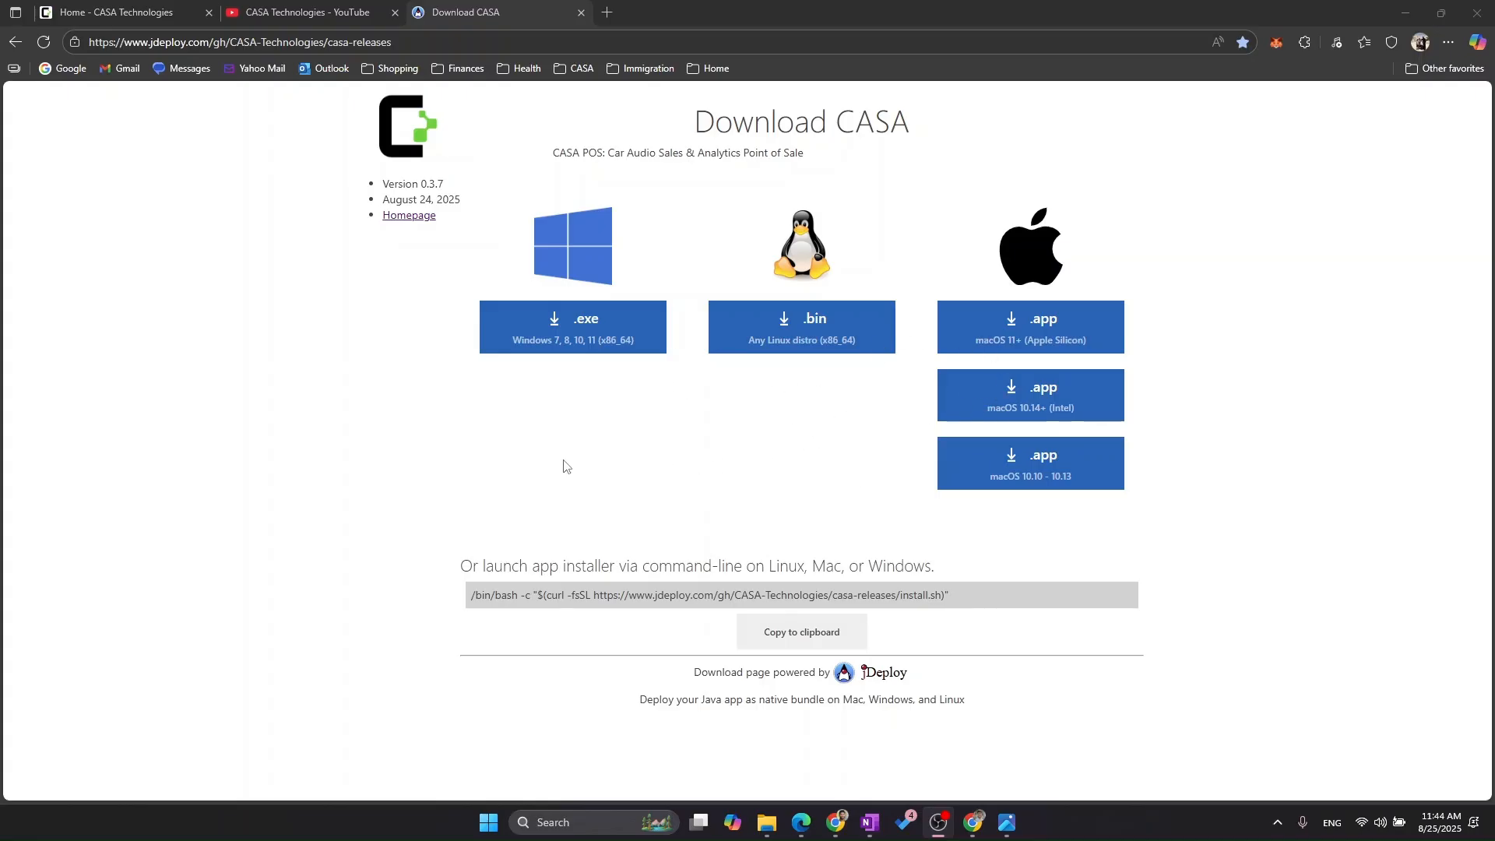
- Download the Windows .exe installer for CASA and run it
click(572, 329)
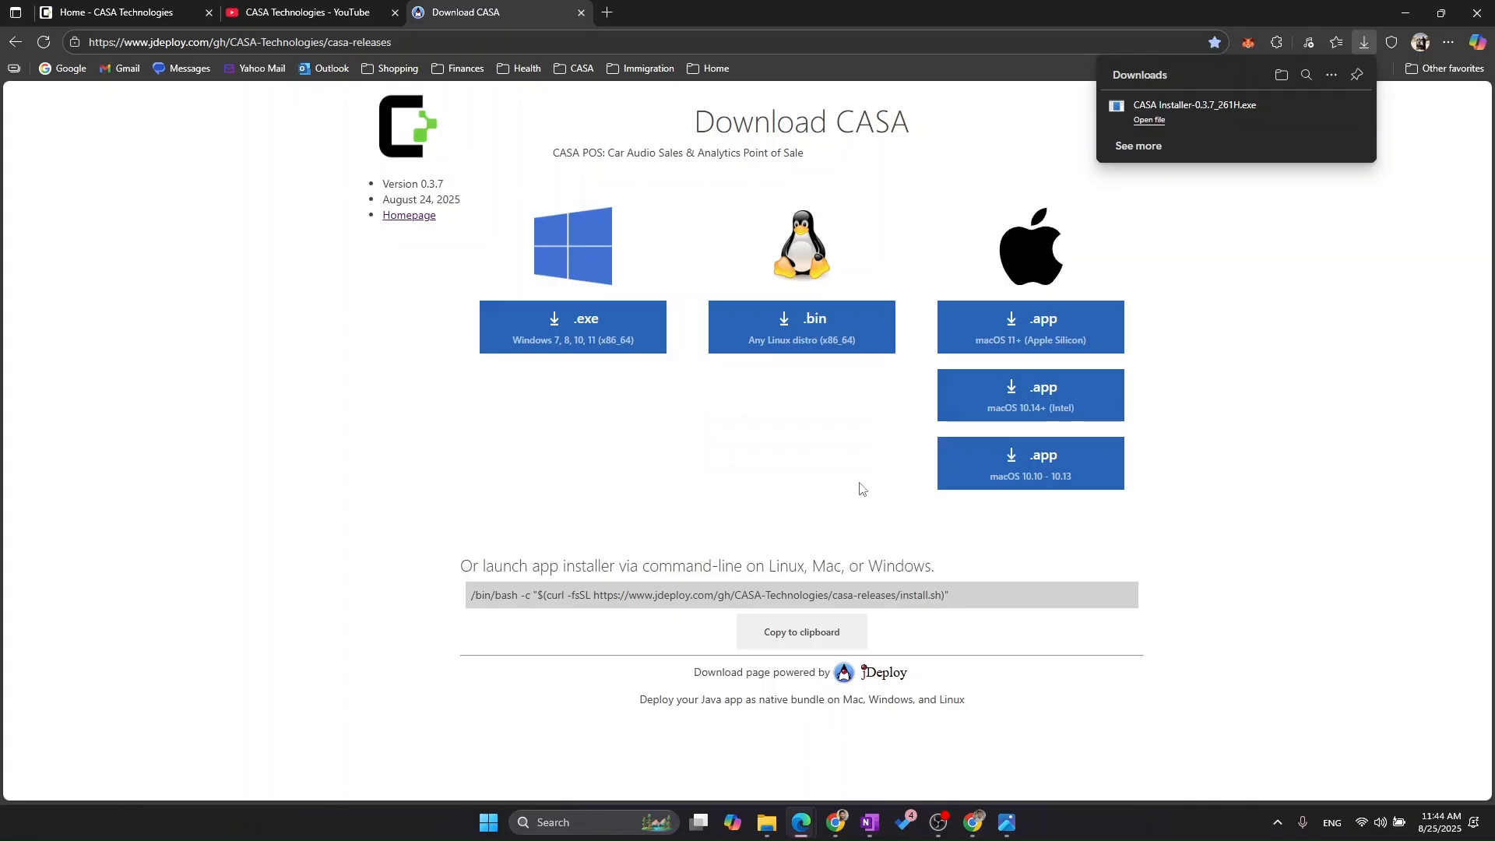
click(1200, 114)
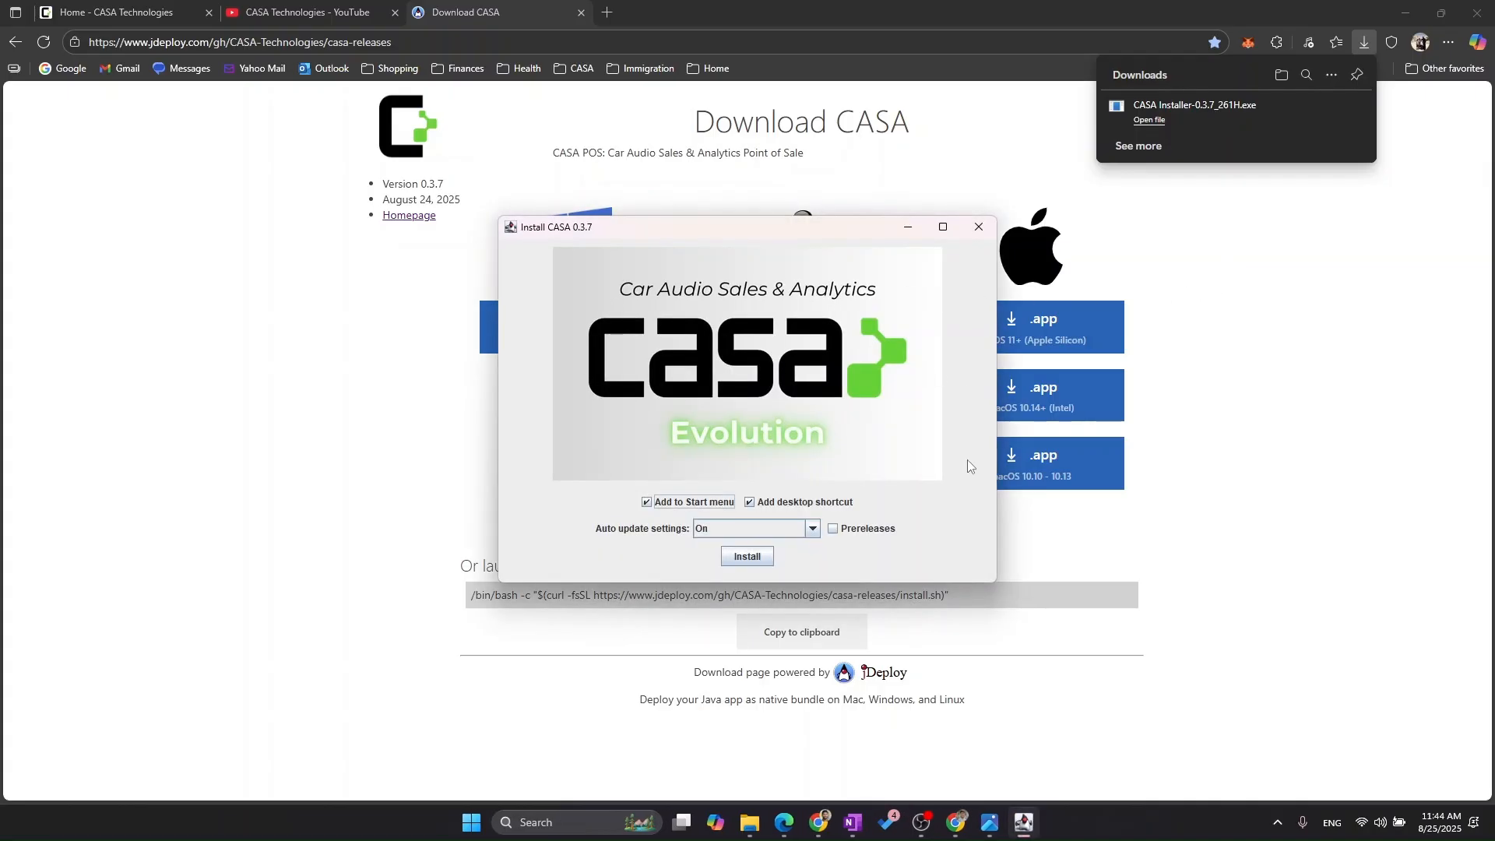
- Install CASA with the Start menu entry, desktop shortcut and auto updates on, and open the installed application
click(748, 558)
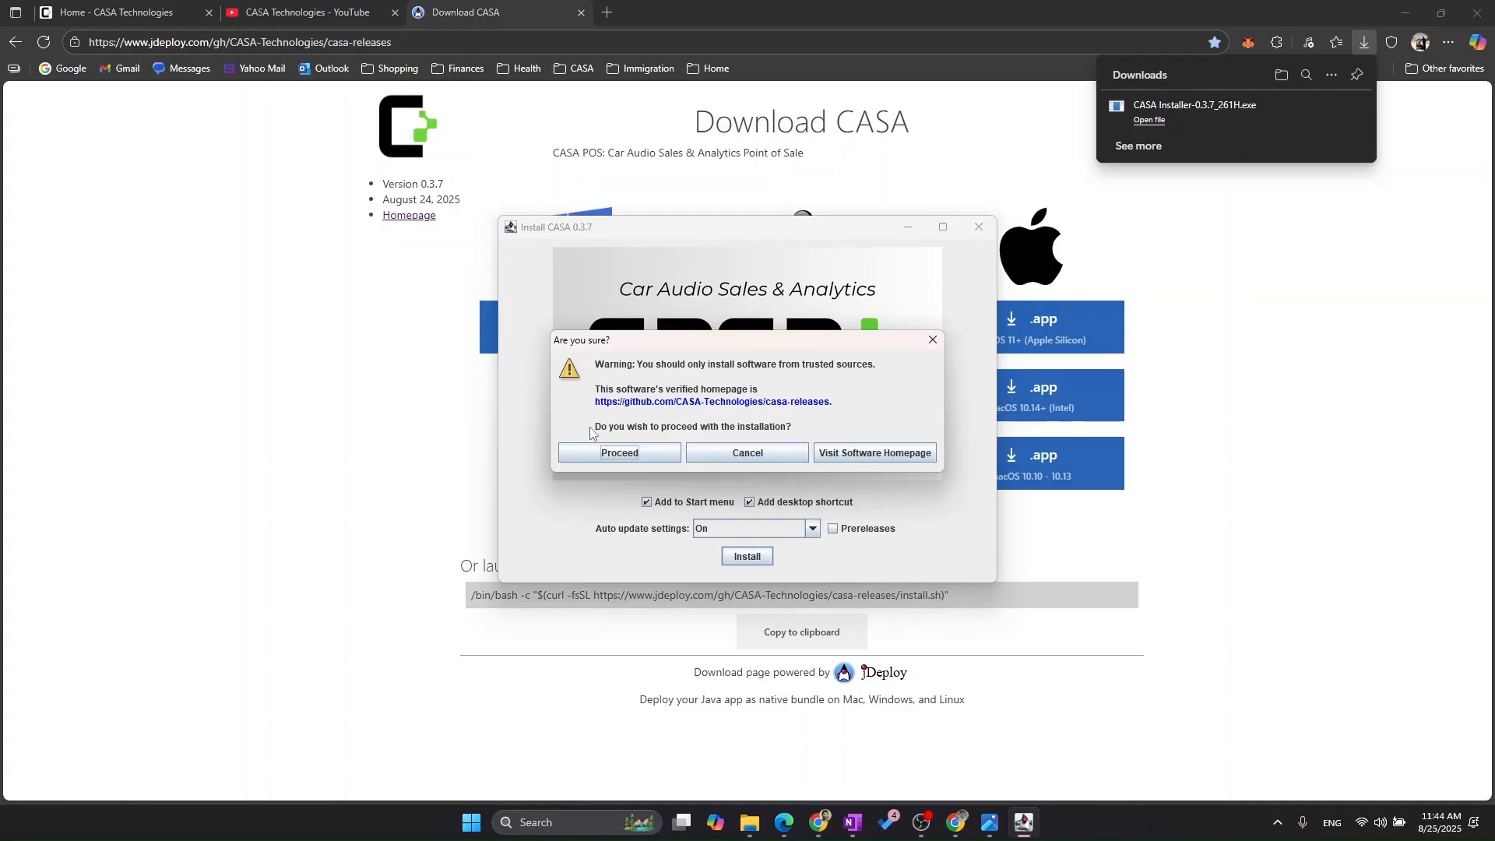
click(600, 455)
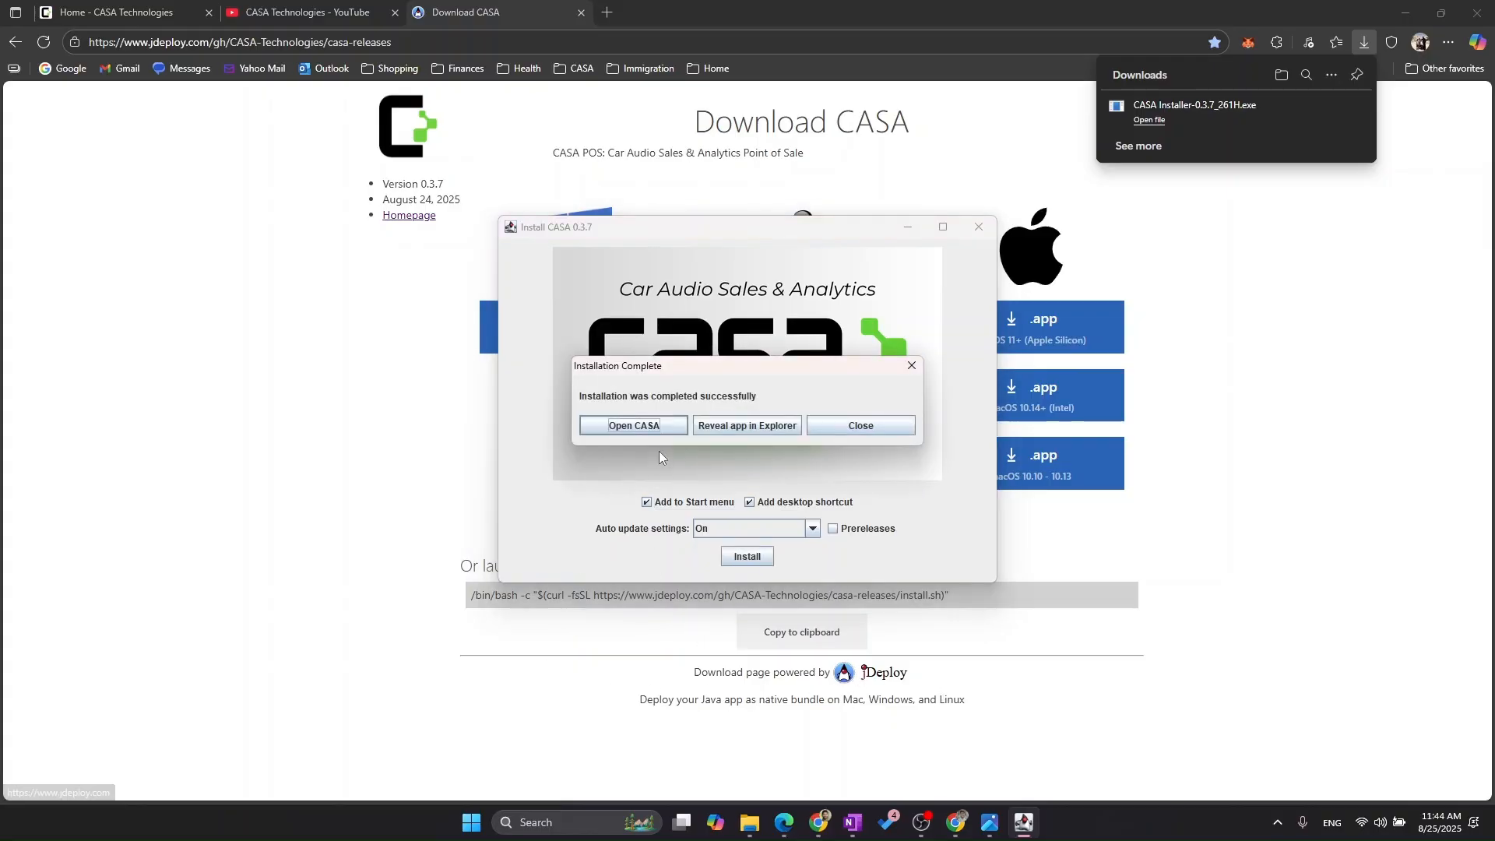
click(649, 427)
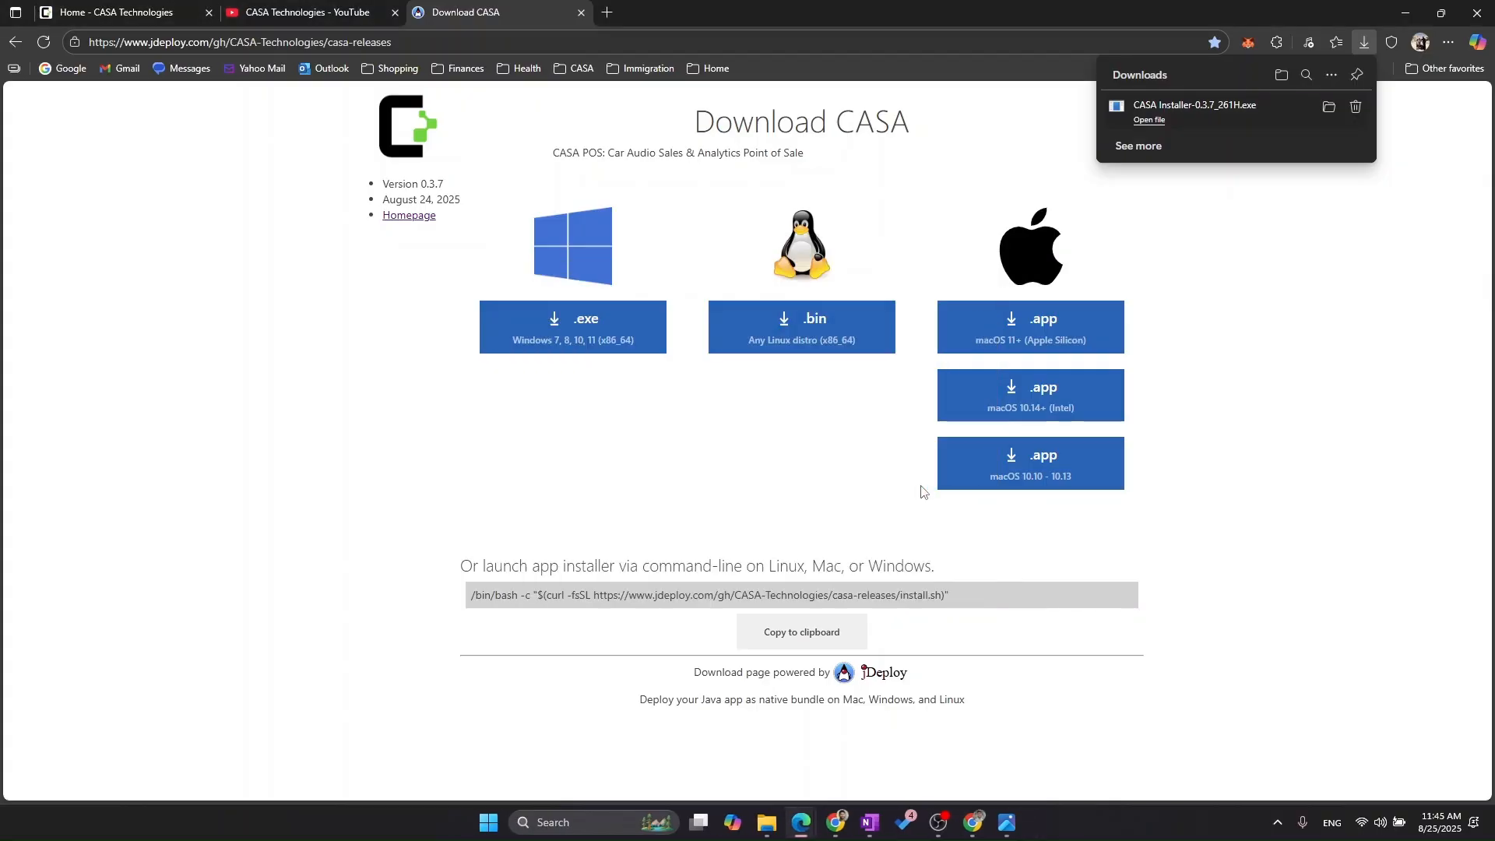
click(862, 514)
click(1011, 815)
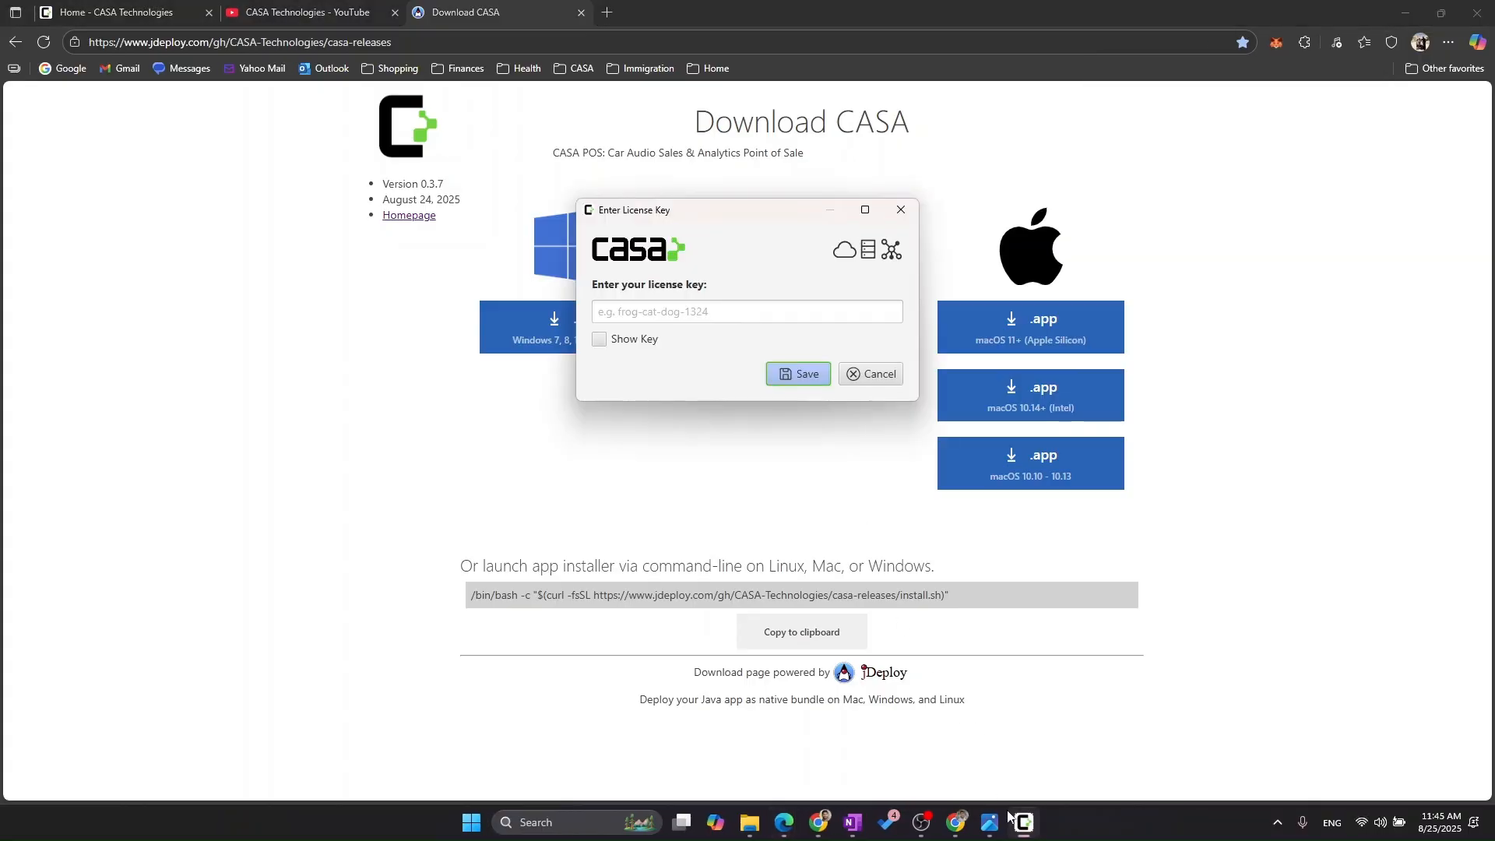
- Paste the license key into the license window, save it, and maximize the CASA main window
drag(751, 226, 773, 300)
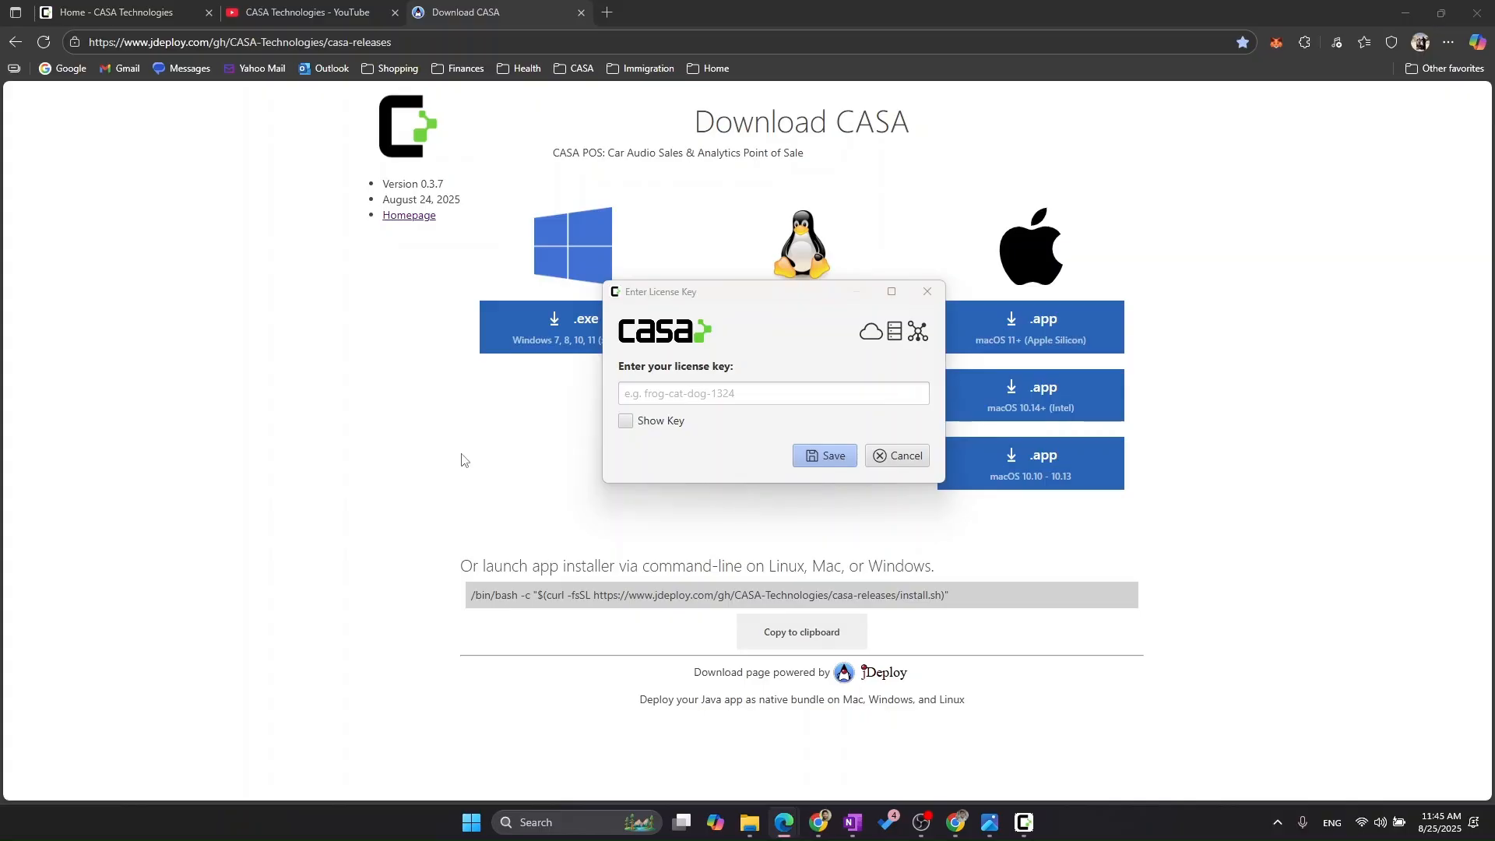
click(744, 394)
key(ctrl+v)
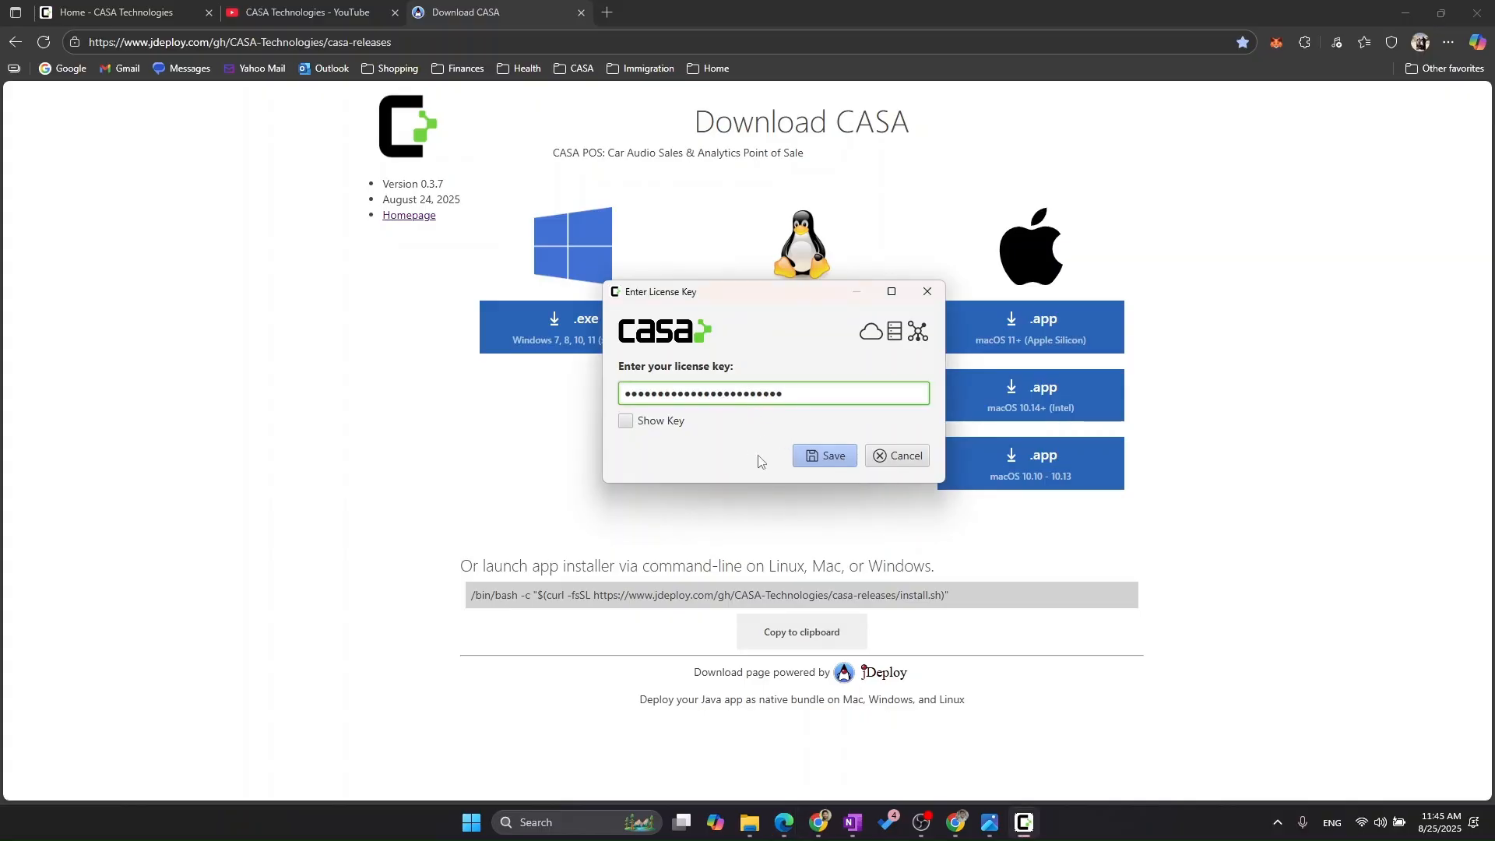
key(Tab)
key(Tab)
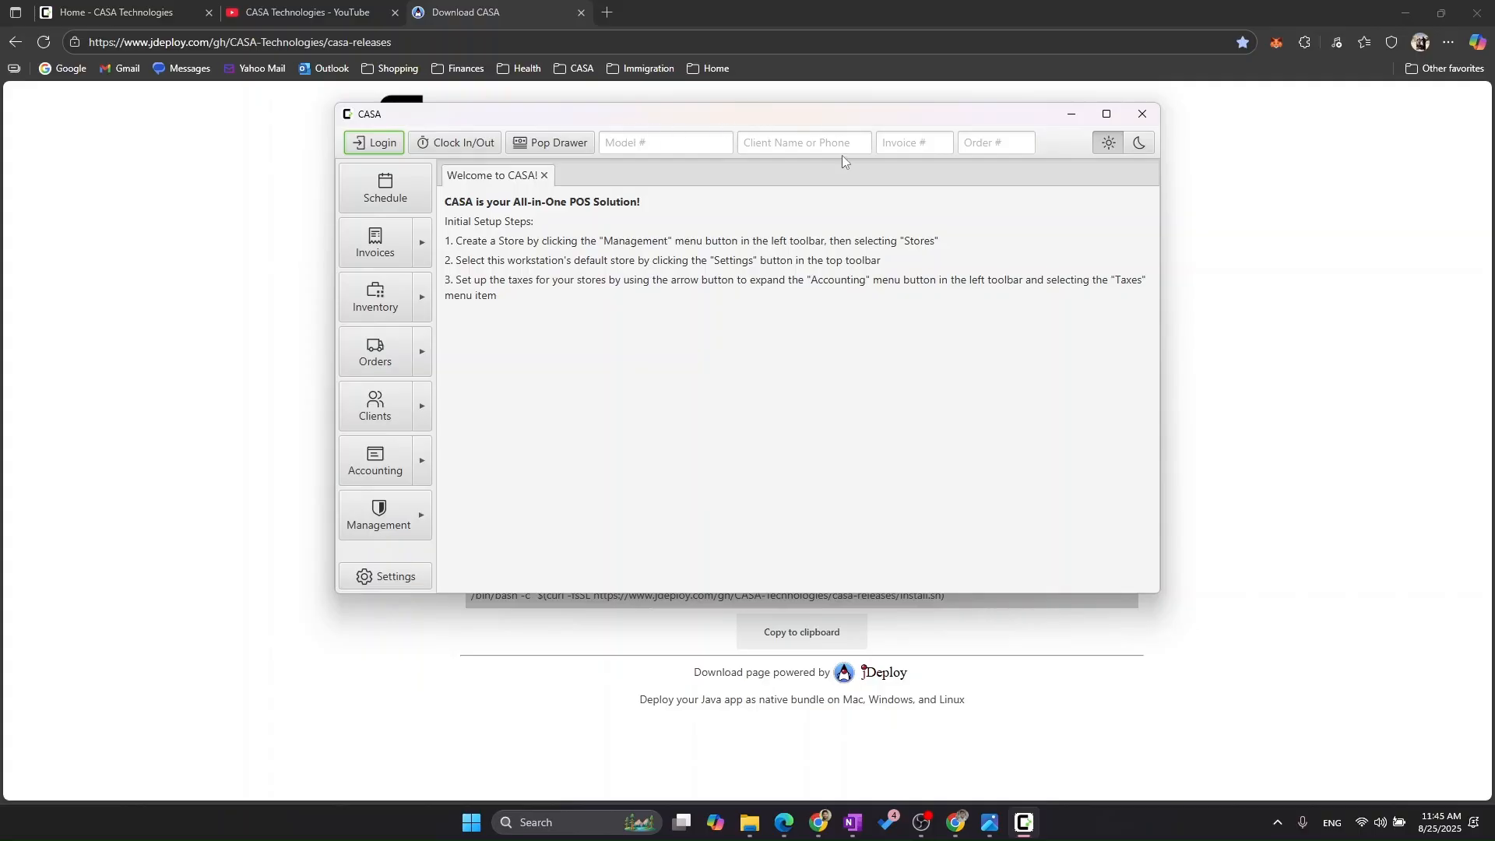
click(1116, 119)
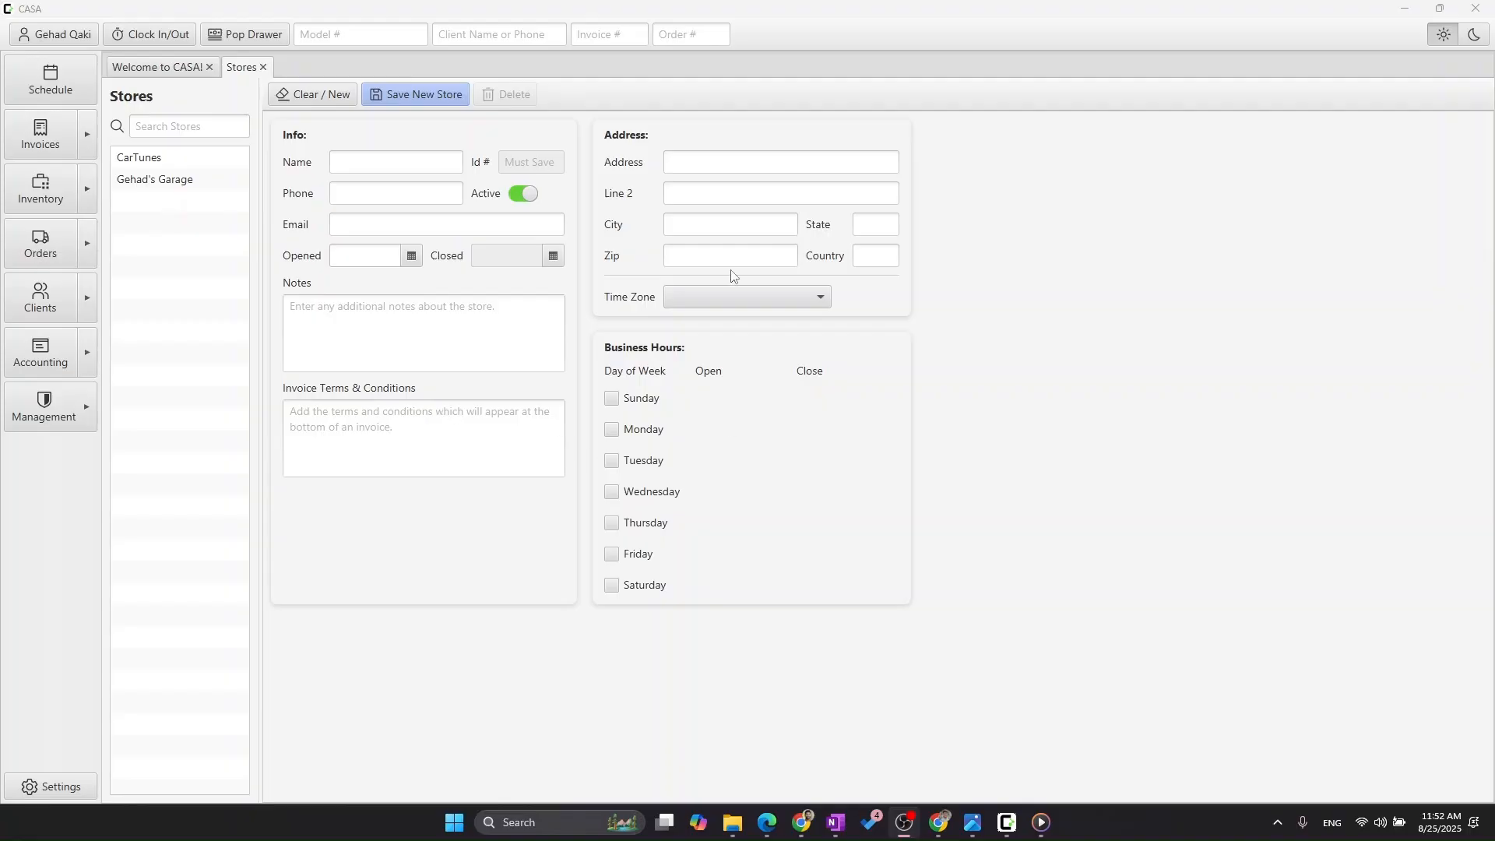
- Name the new store Bob's Audio and enter its phone number
click(382, 169)
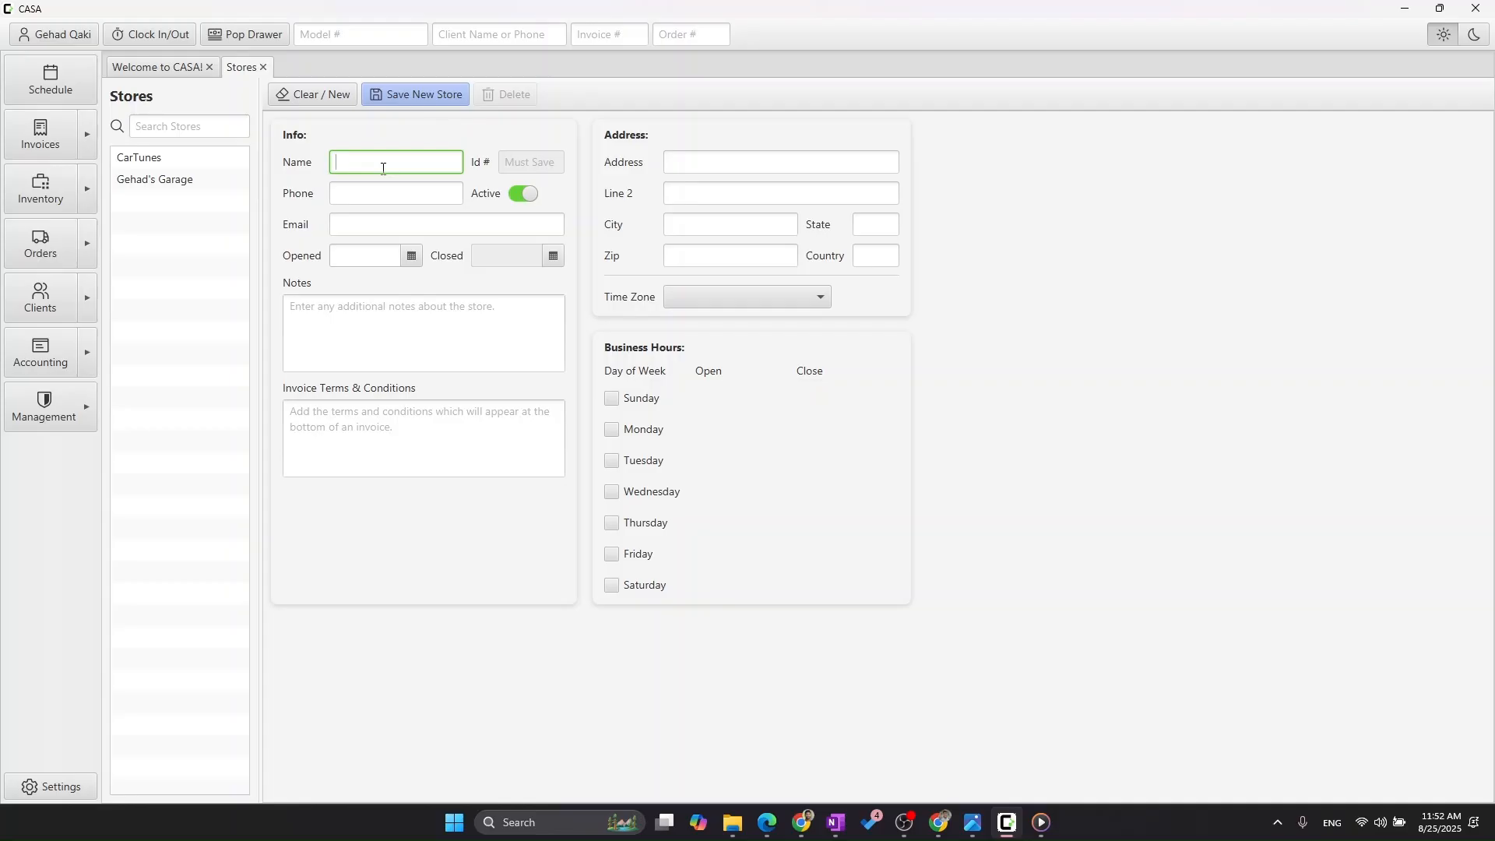
key(Tab)
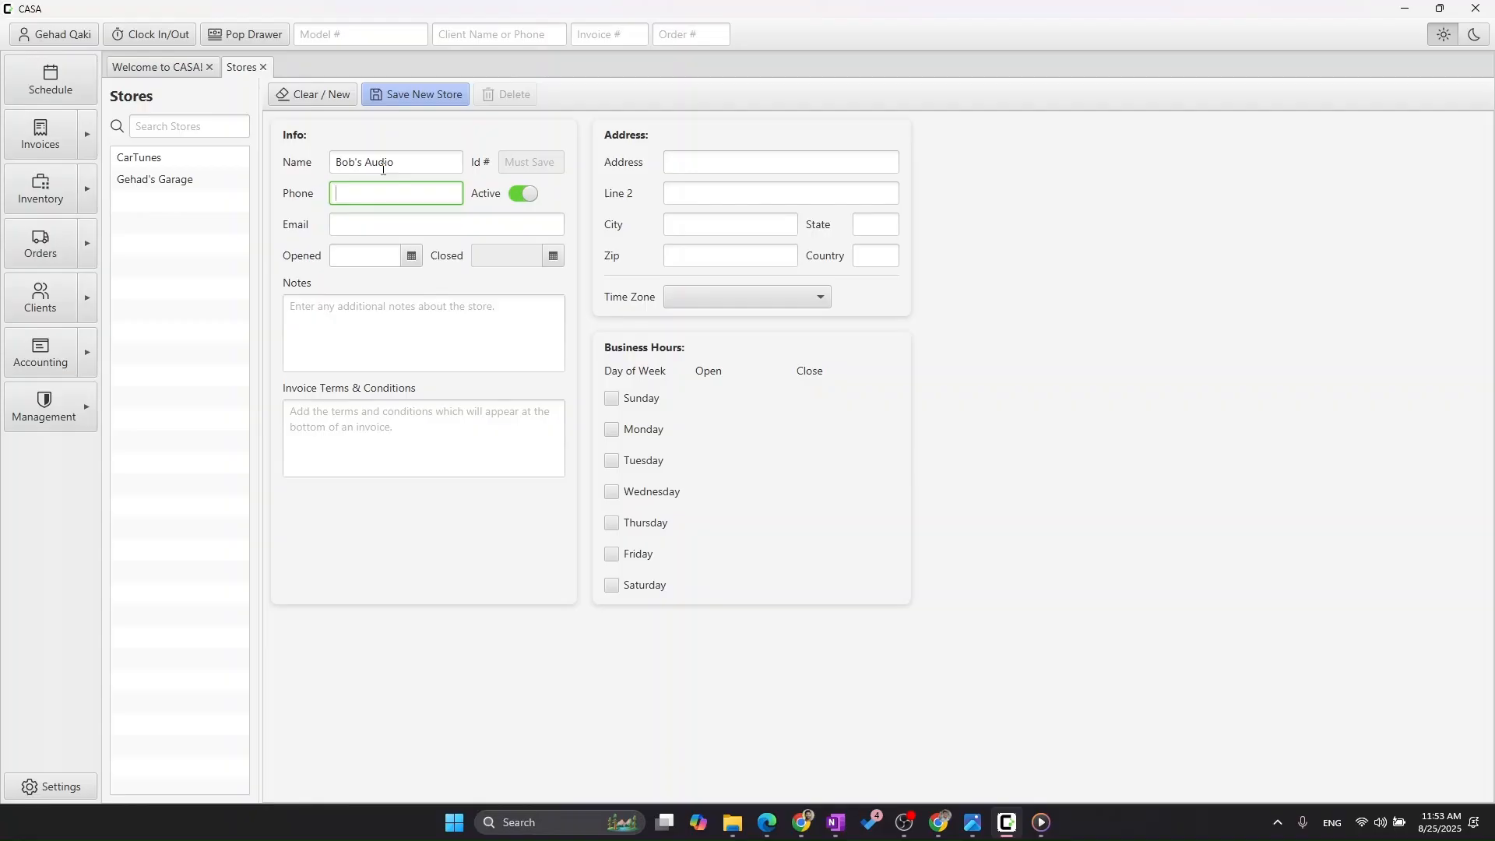
key(Tab)
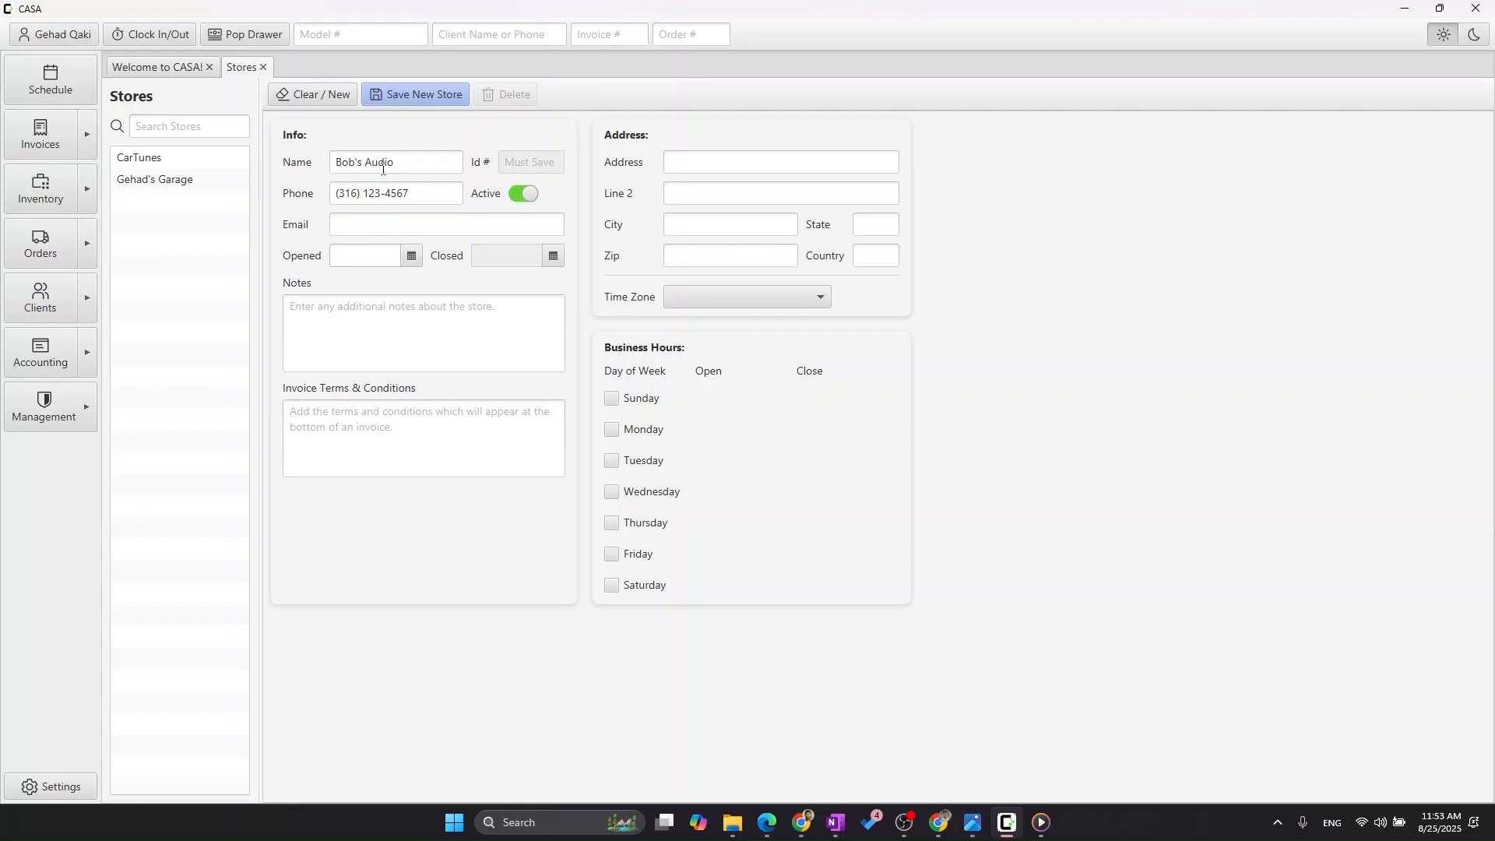
- Fill in the new store's email address
click(382, 228)
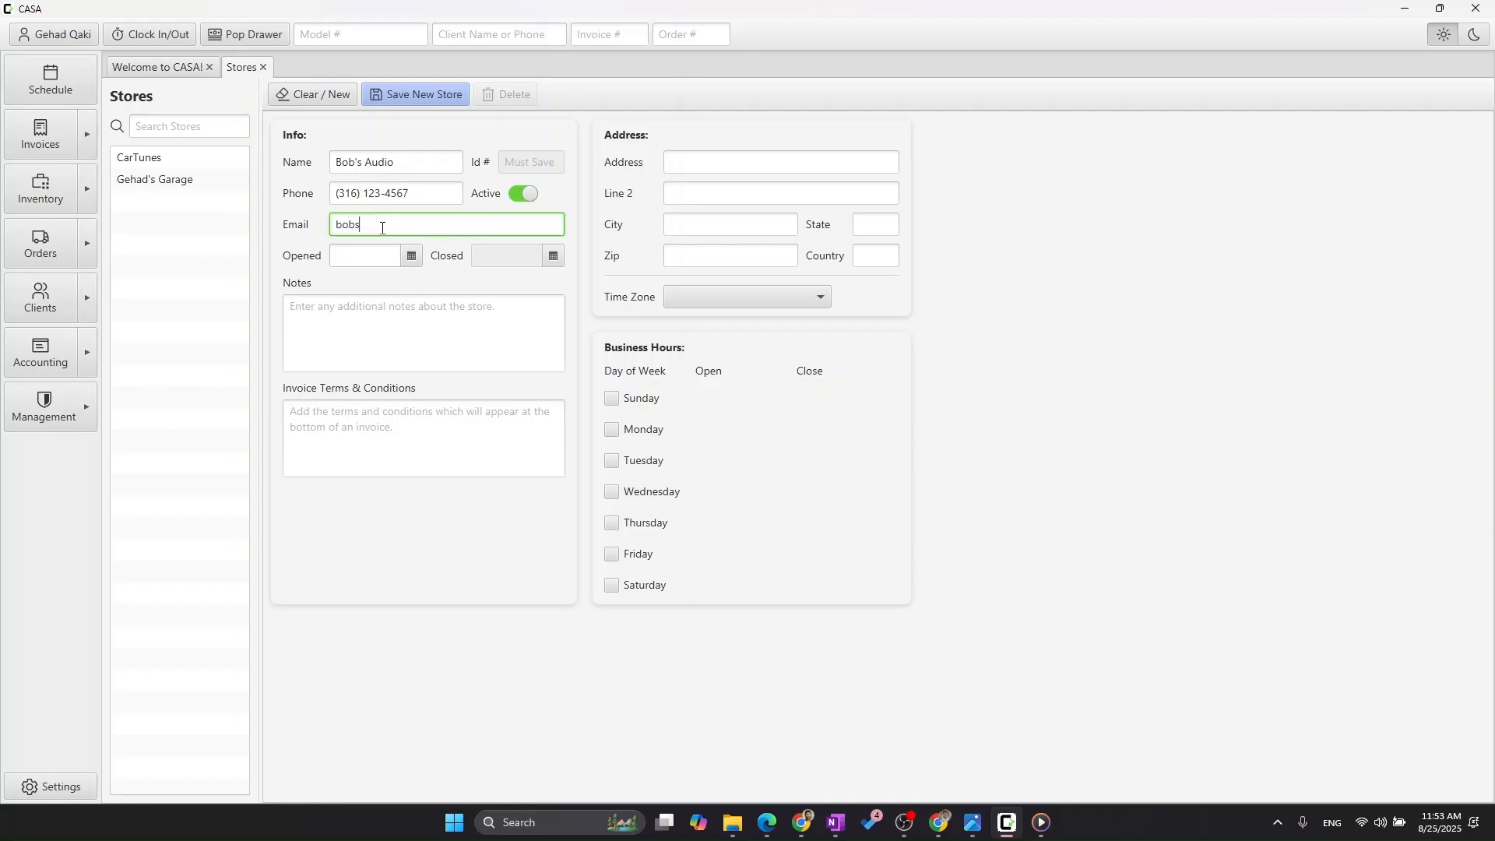
key(Tab)
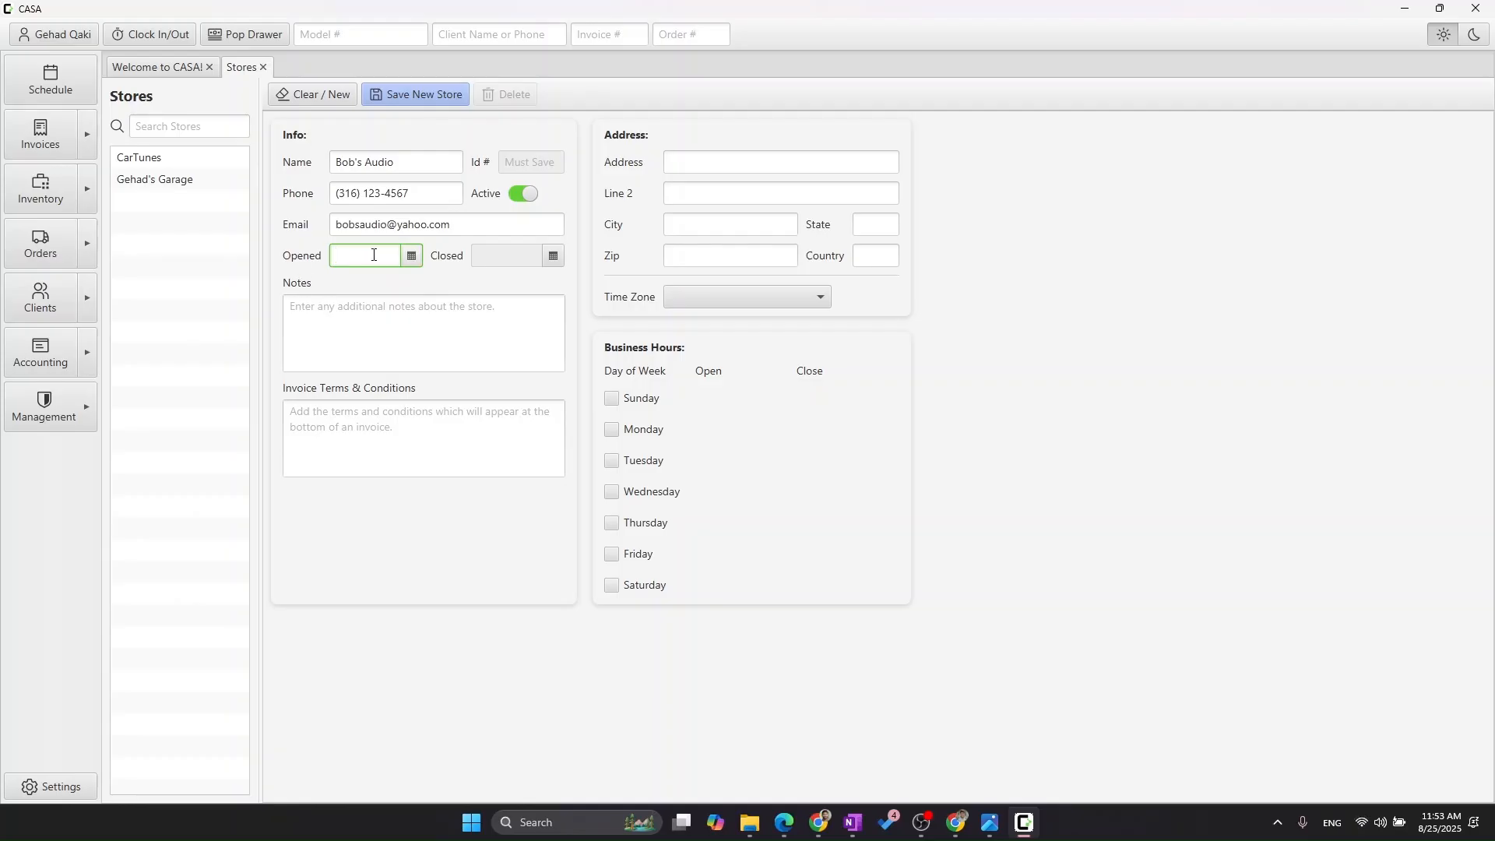
click(329, 323)
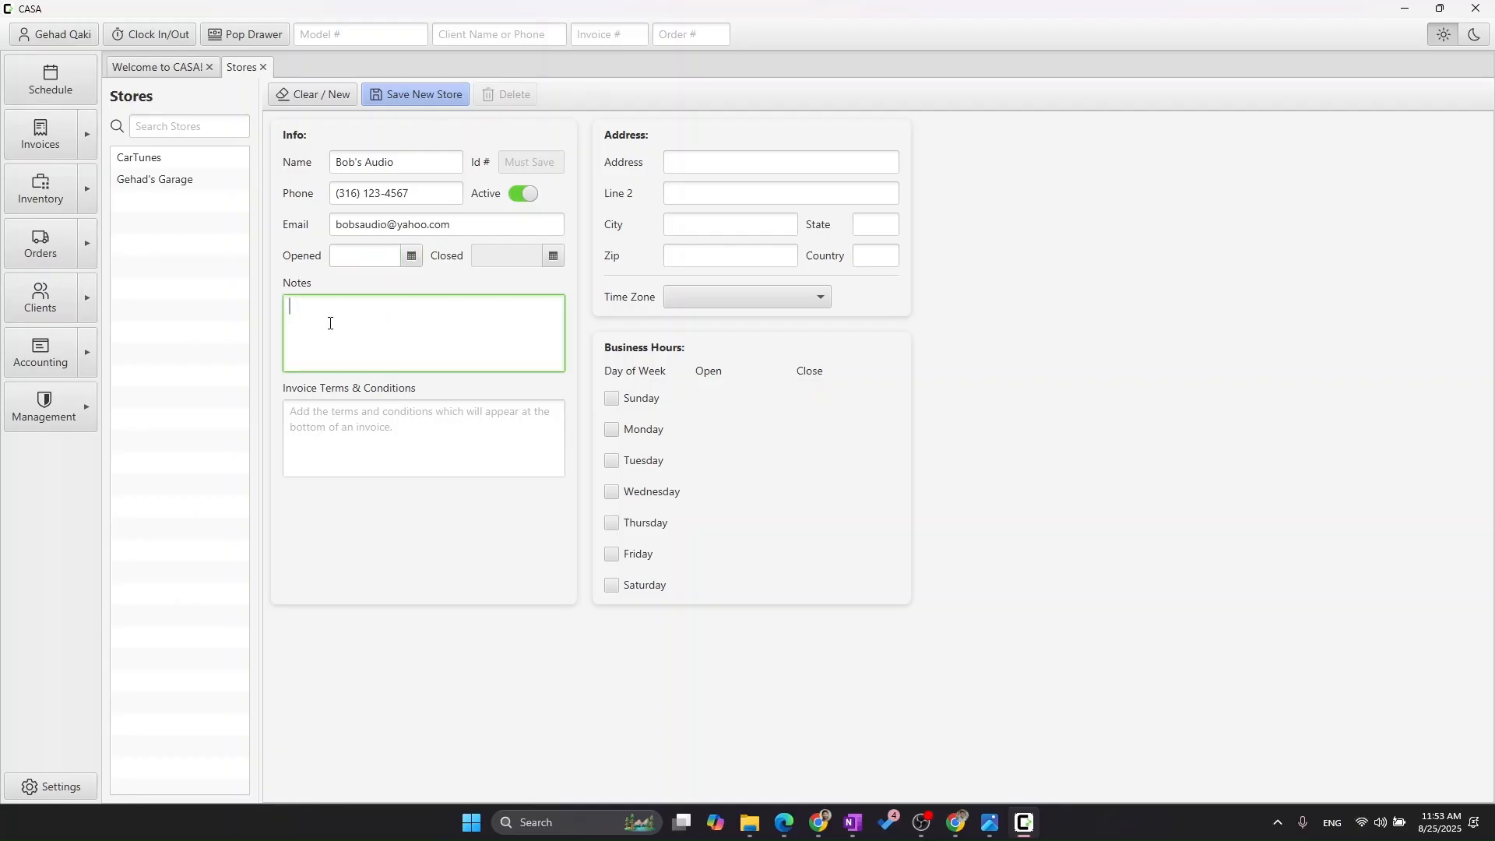
click(402, 291)
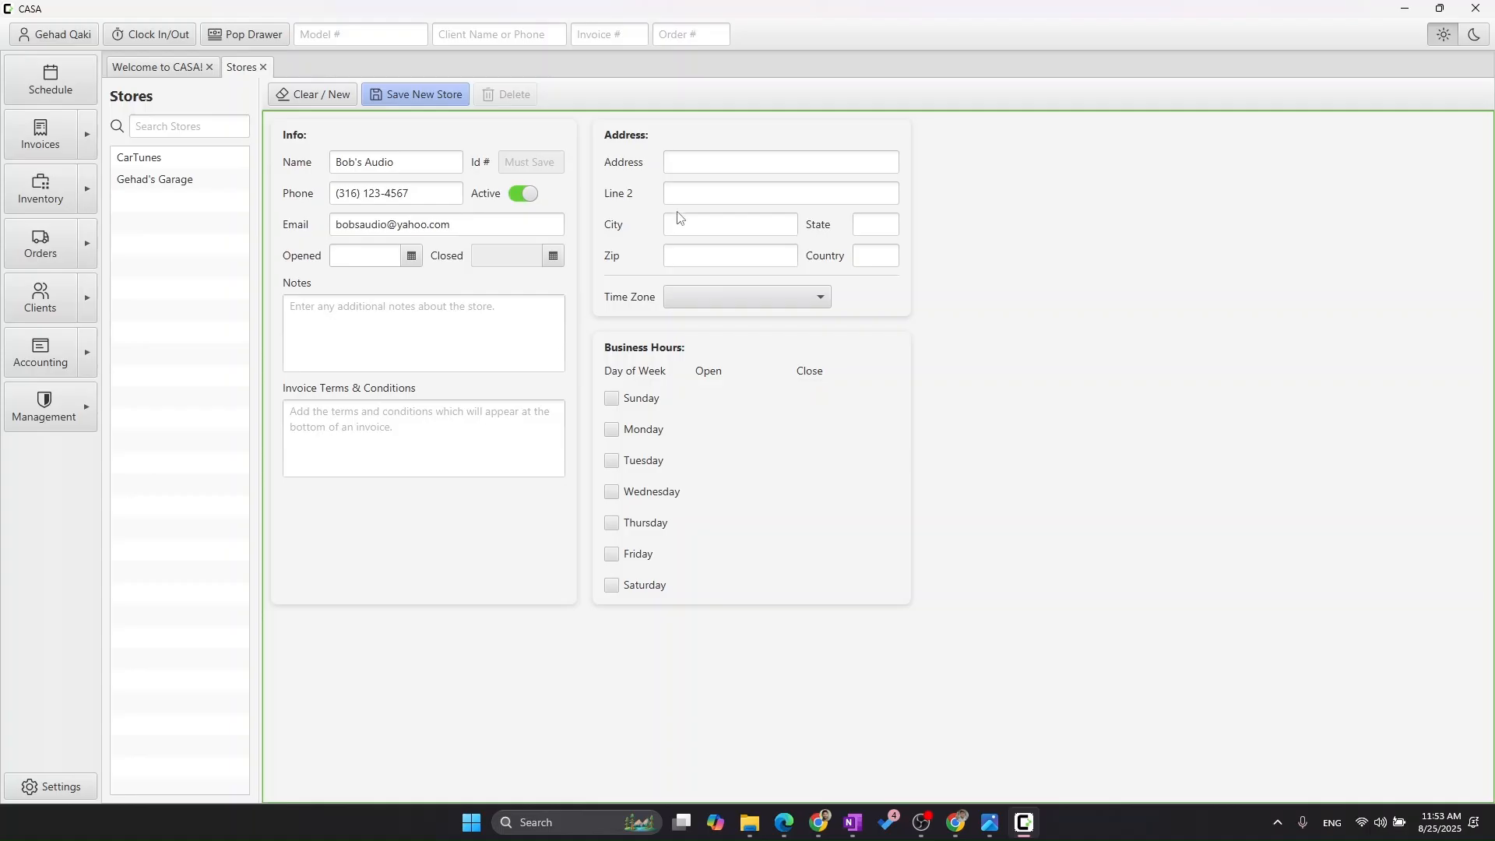
- Enter the store's street address, city and state, leaving the second address line empty
click(715, 163)
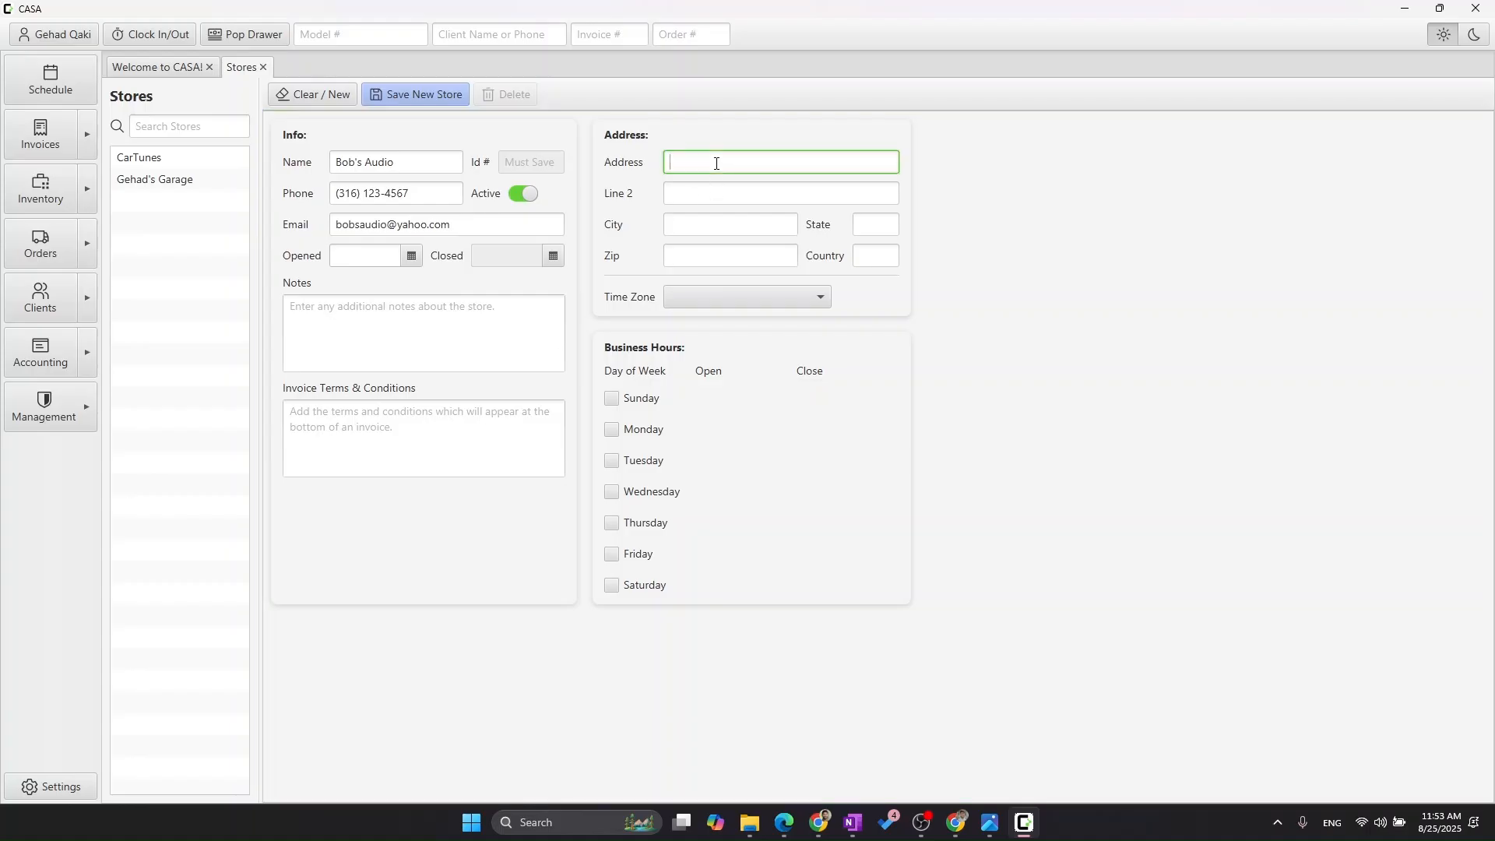
key(Tab)
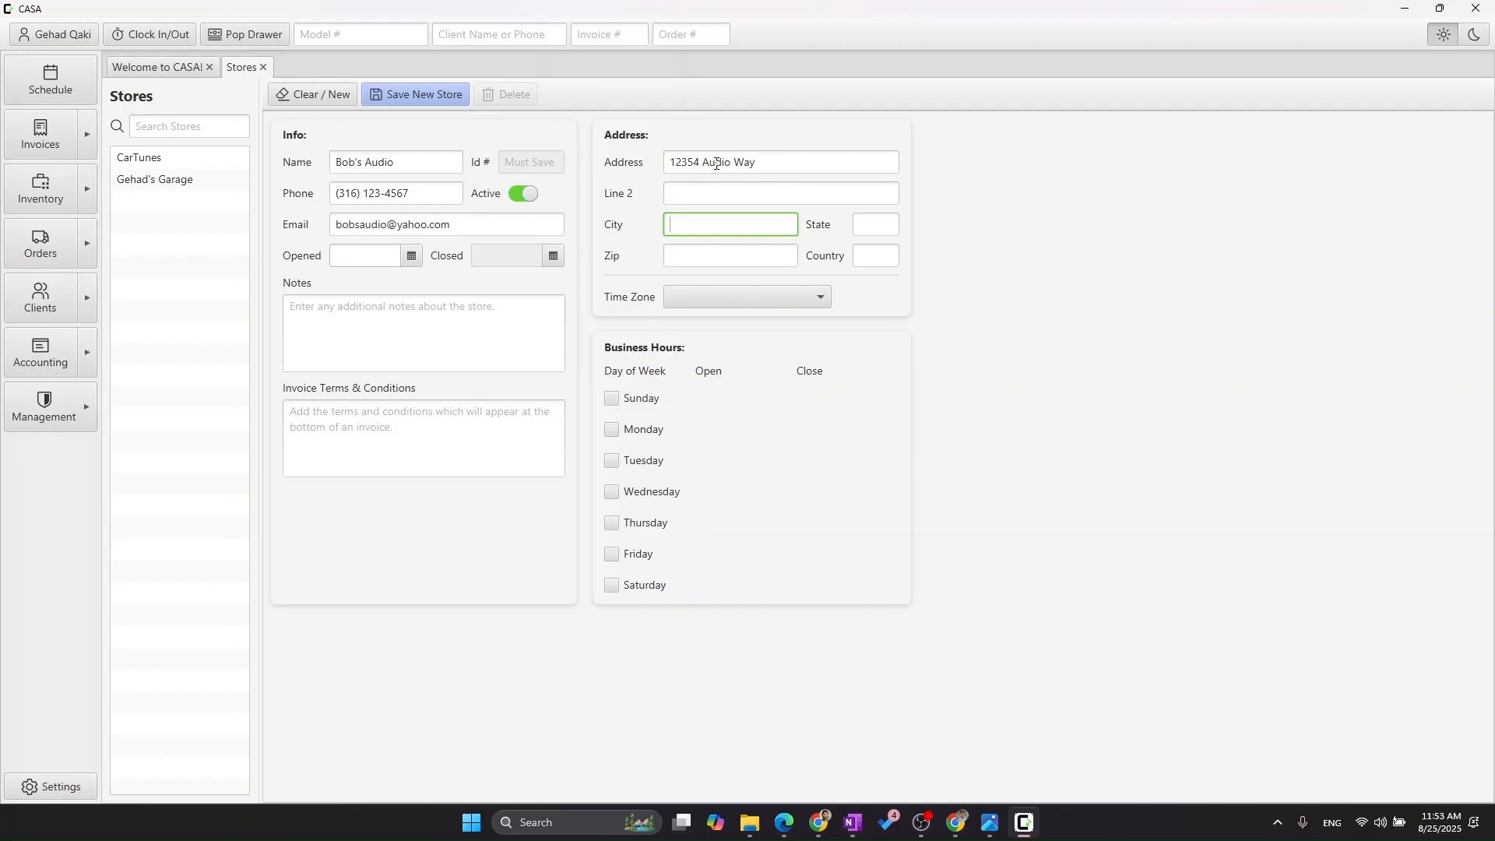
text(Wichita)
key(Tab)
text(KS)
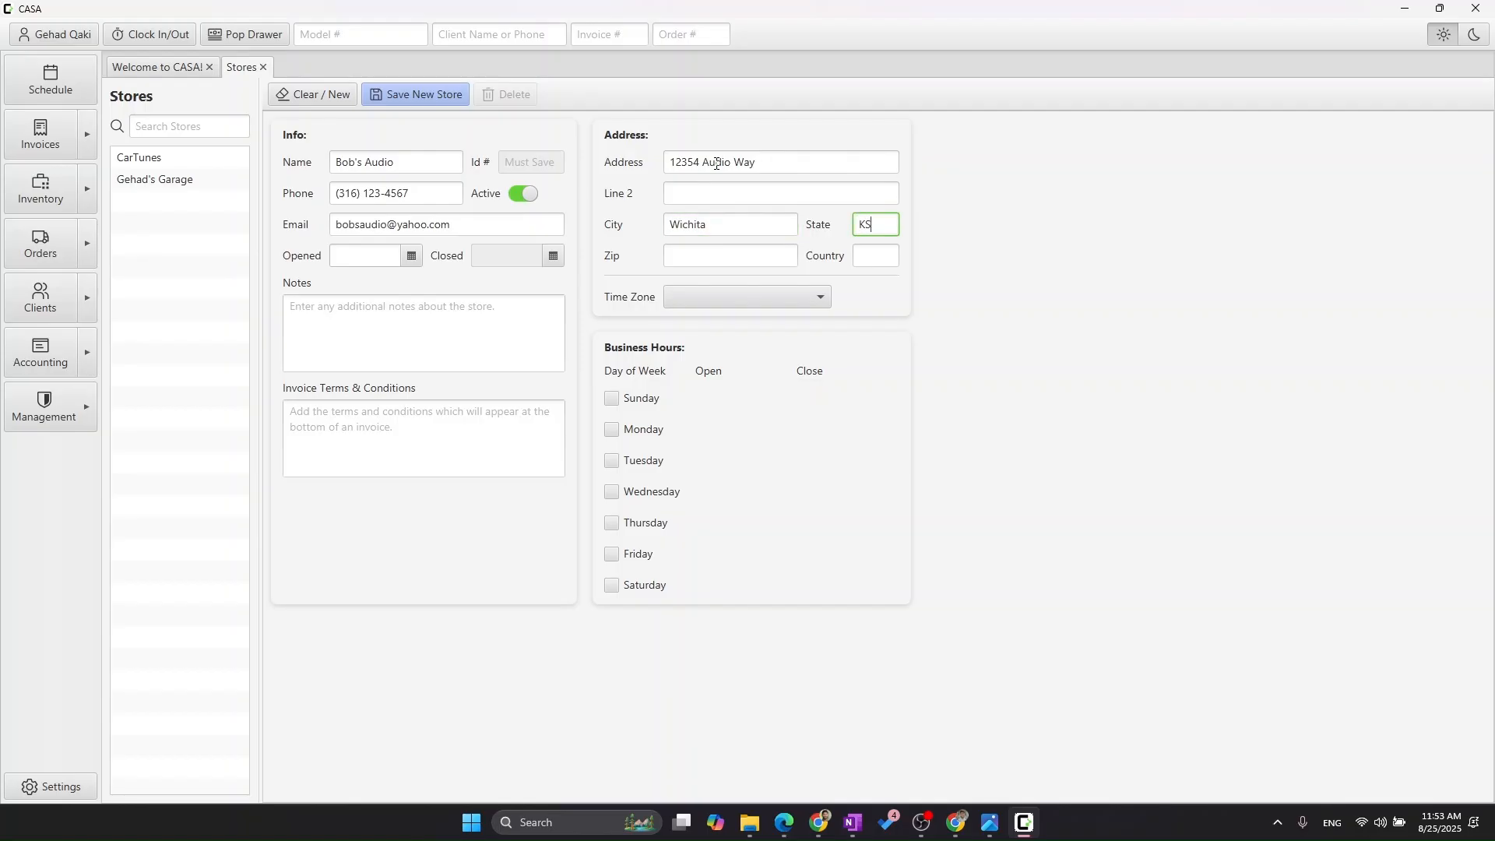
- Enter the store's zip code, set the country to USA, and choose Central Time (CT) as the time zone
key(Tab)
text(67)
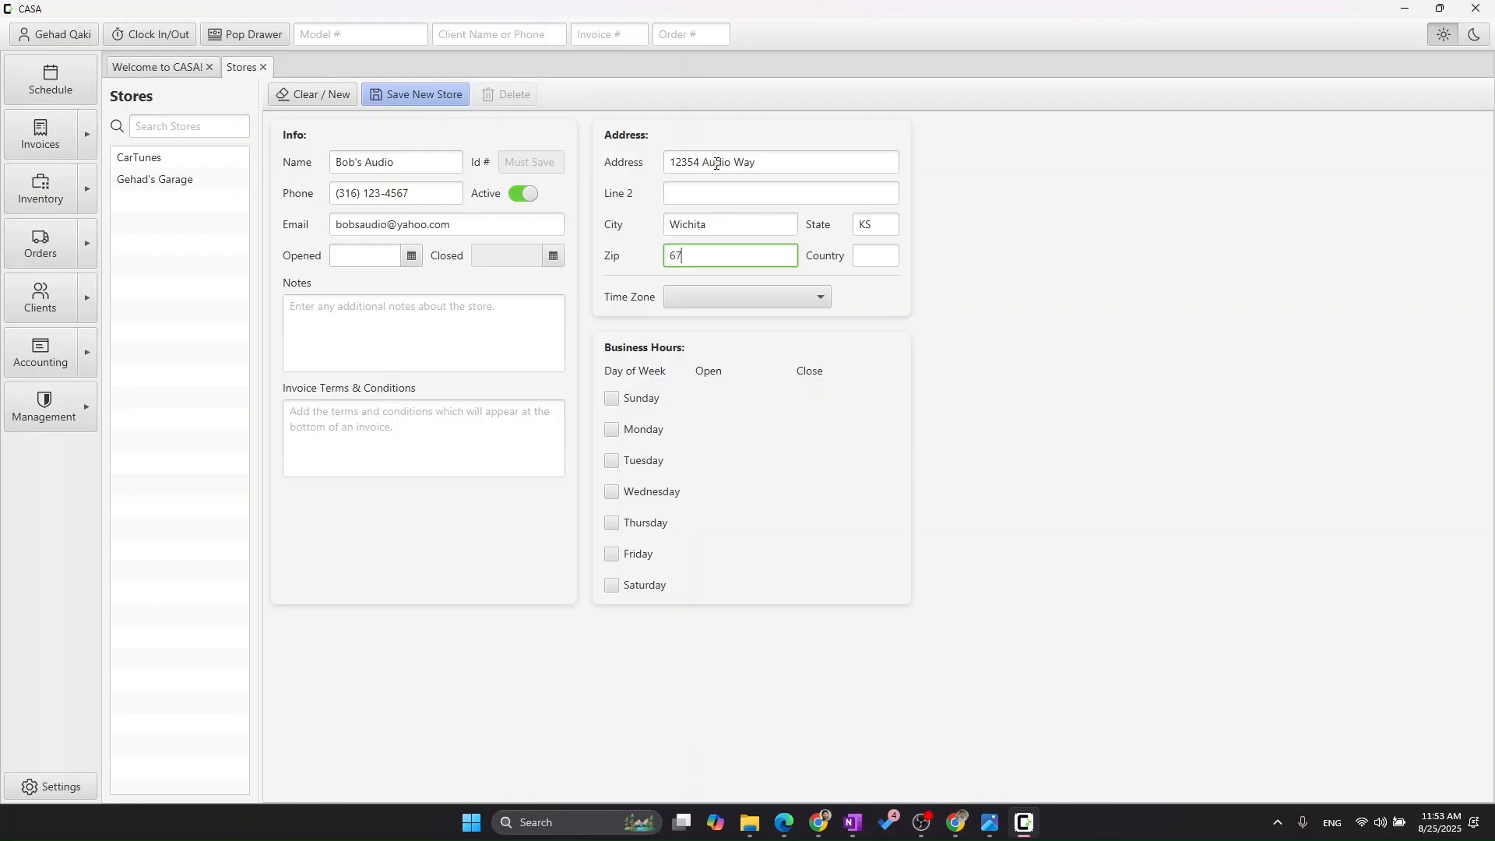
text(4578)
key(BackSpace)
key(Tab)
text(USA)
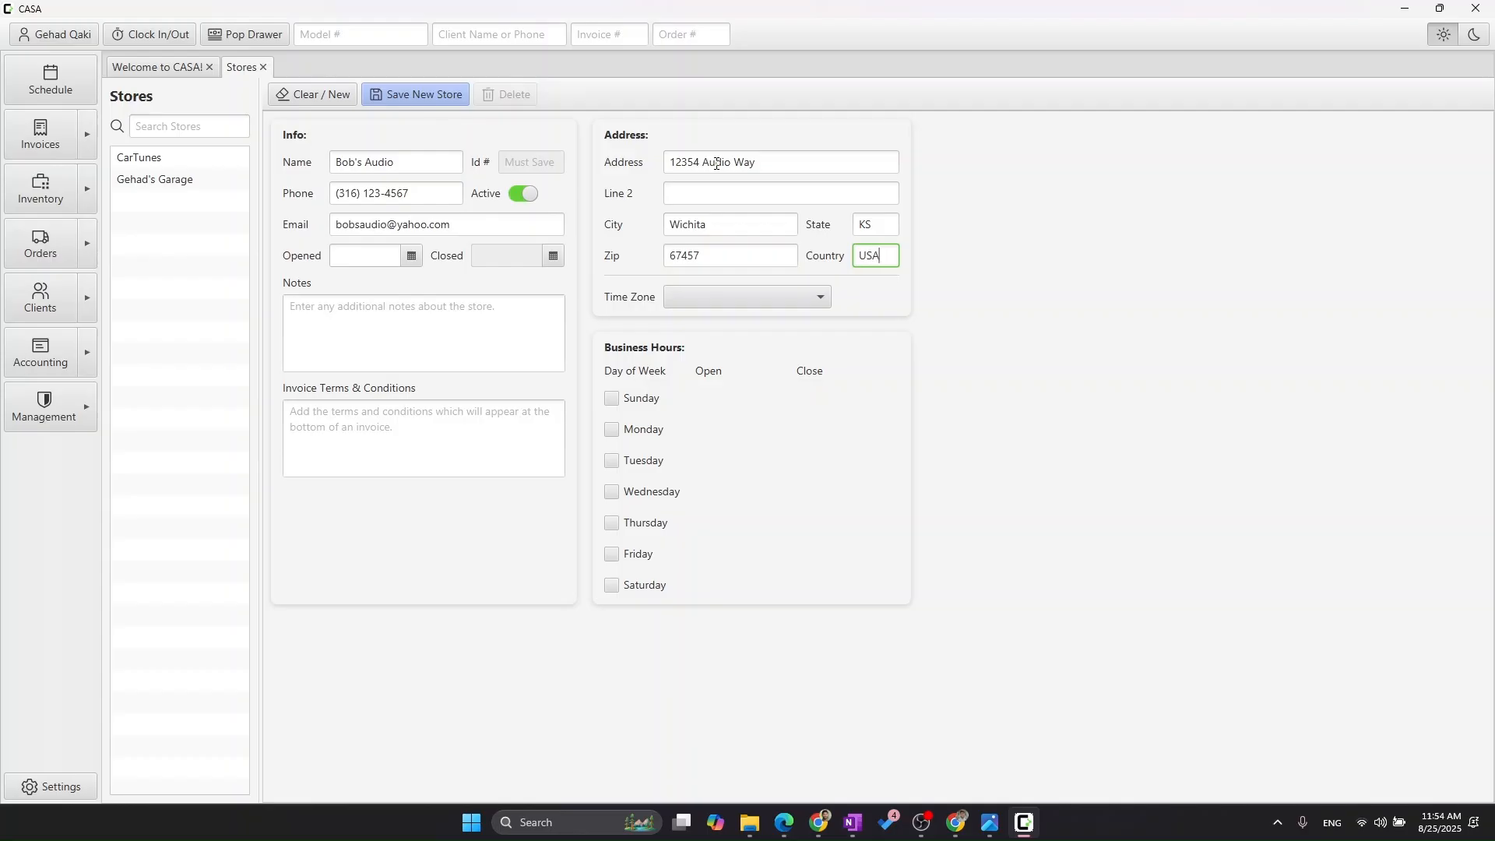
key(Tab)
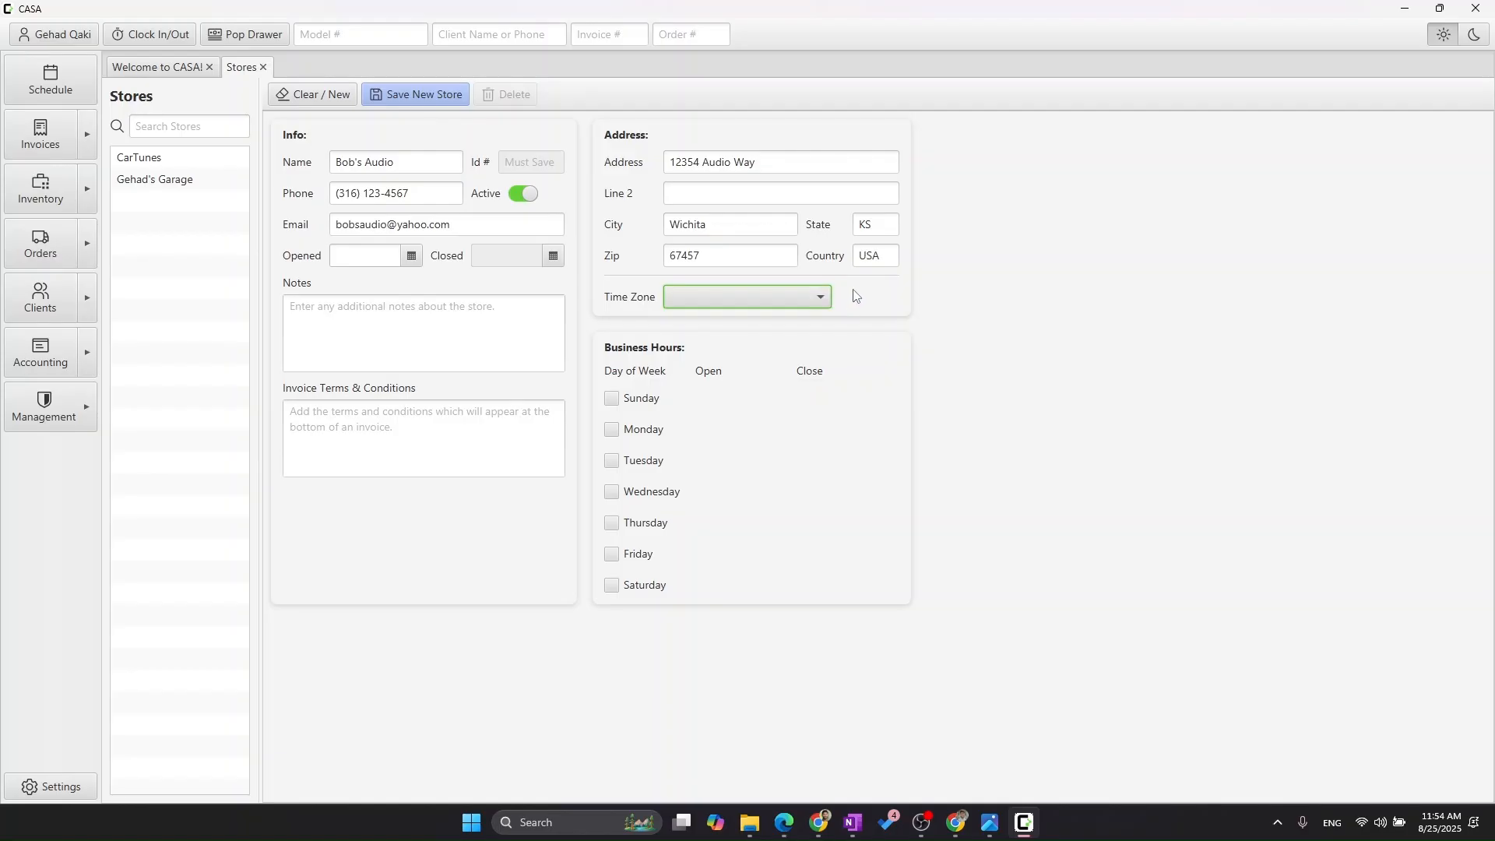
click(798, 293)
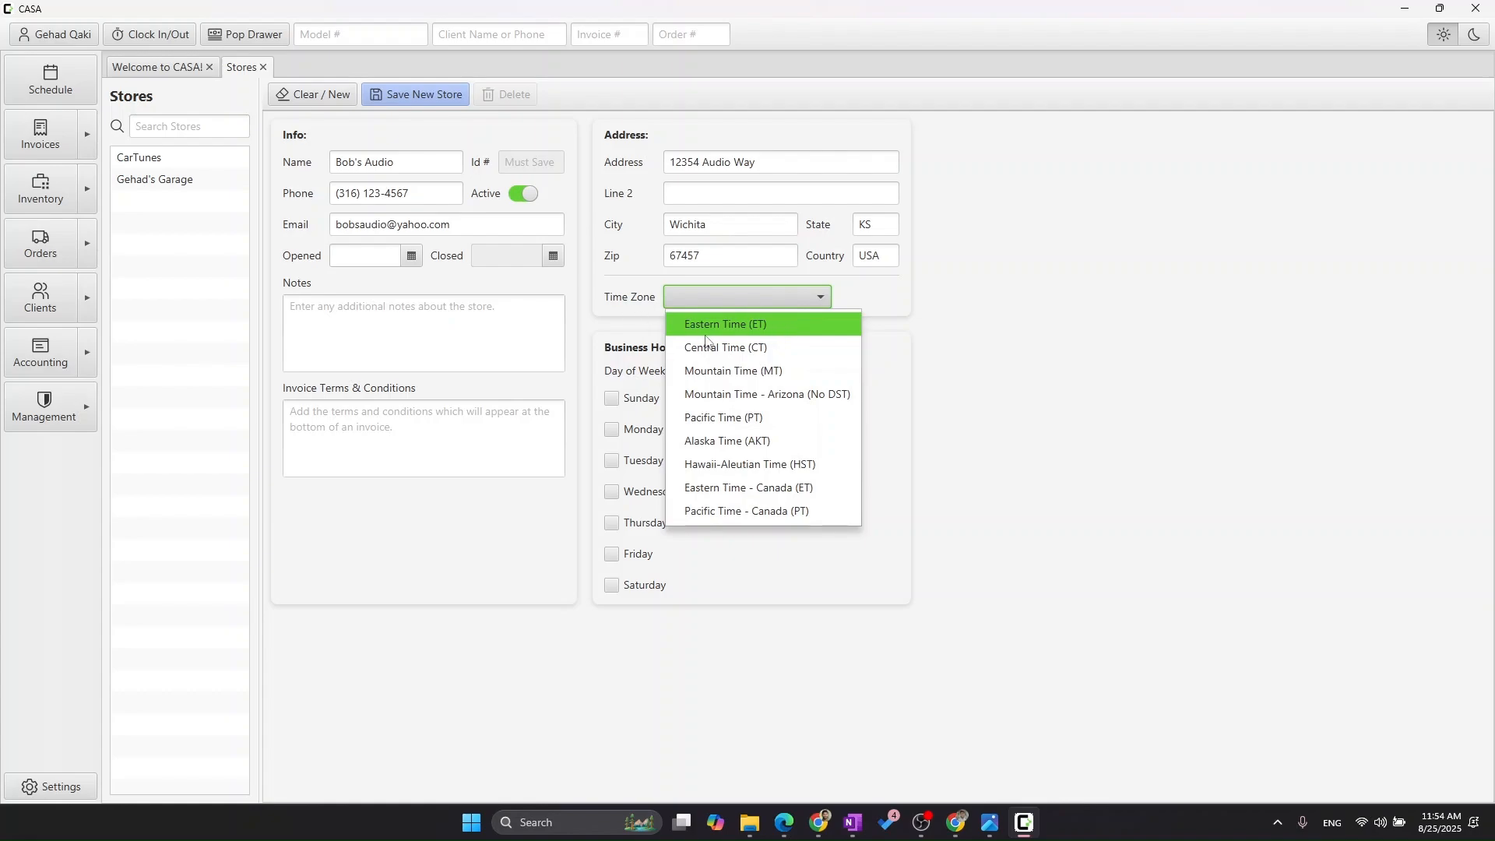
click(745, 357)
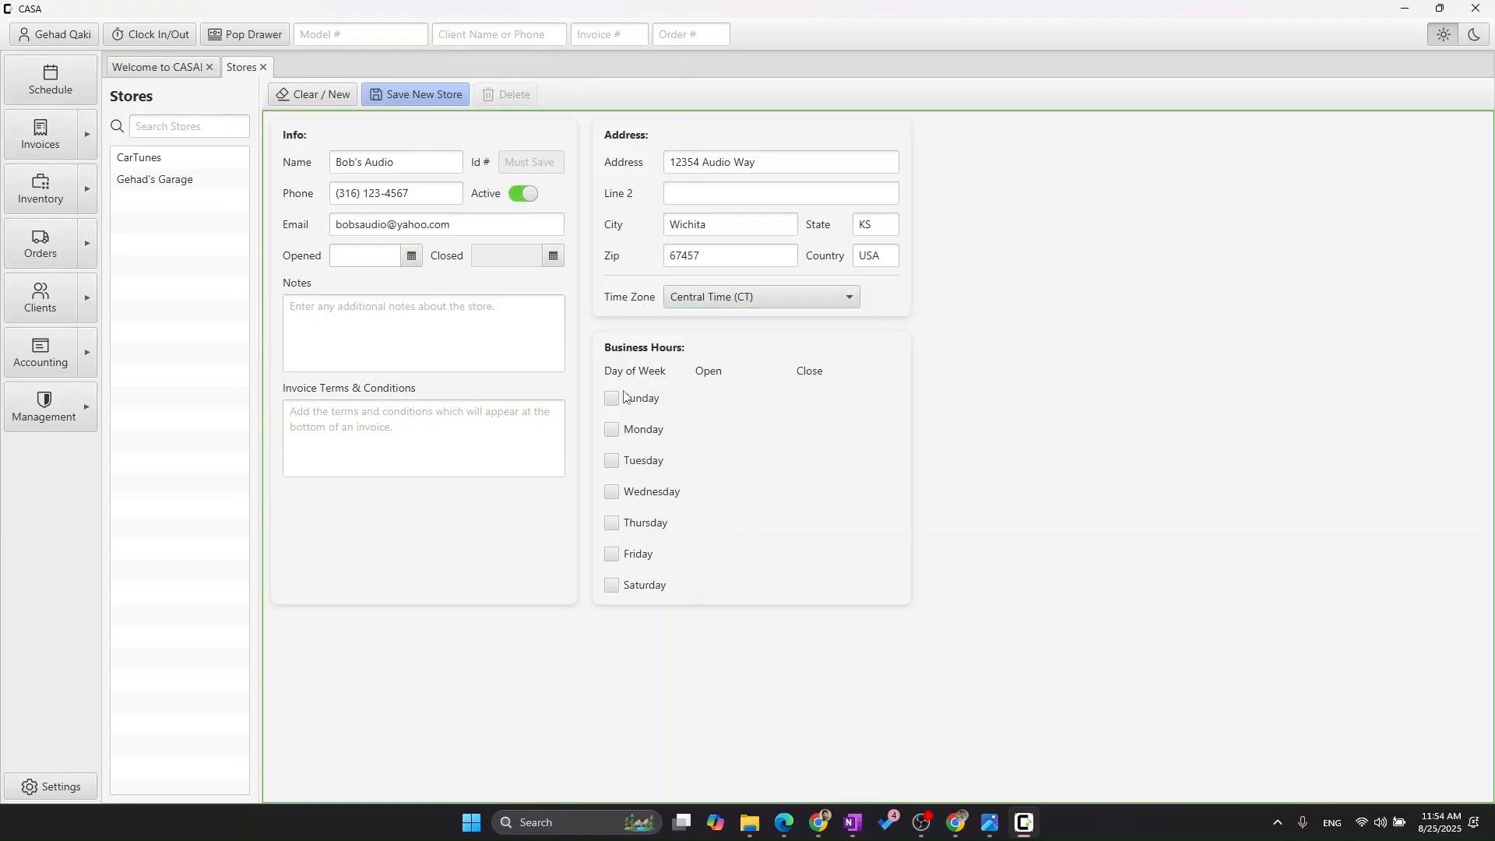
- Enable Monday and Tuesday as business days and set Monday's hours from 09:00 AM to 01:00 PM
click(611, 429)
click(611, 461)
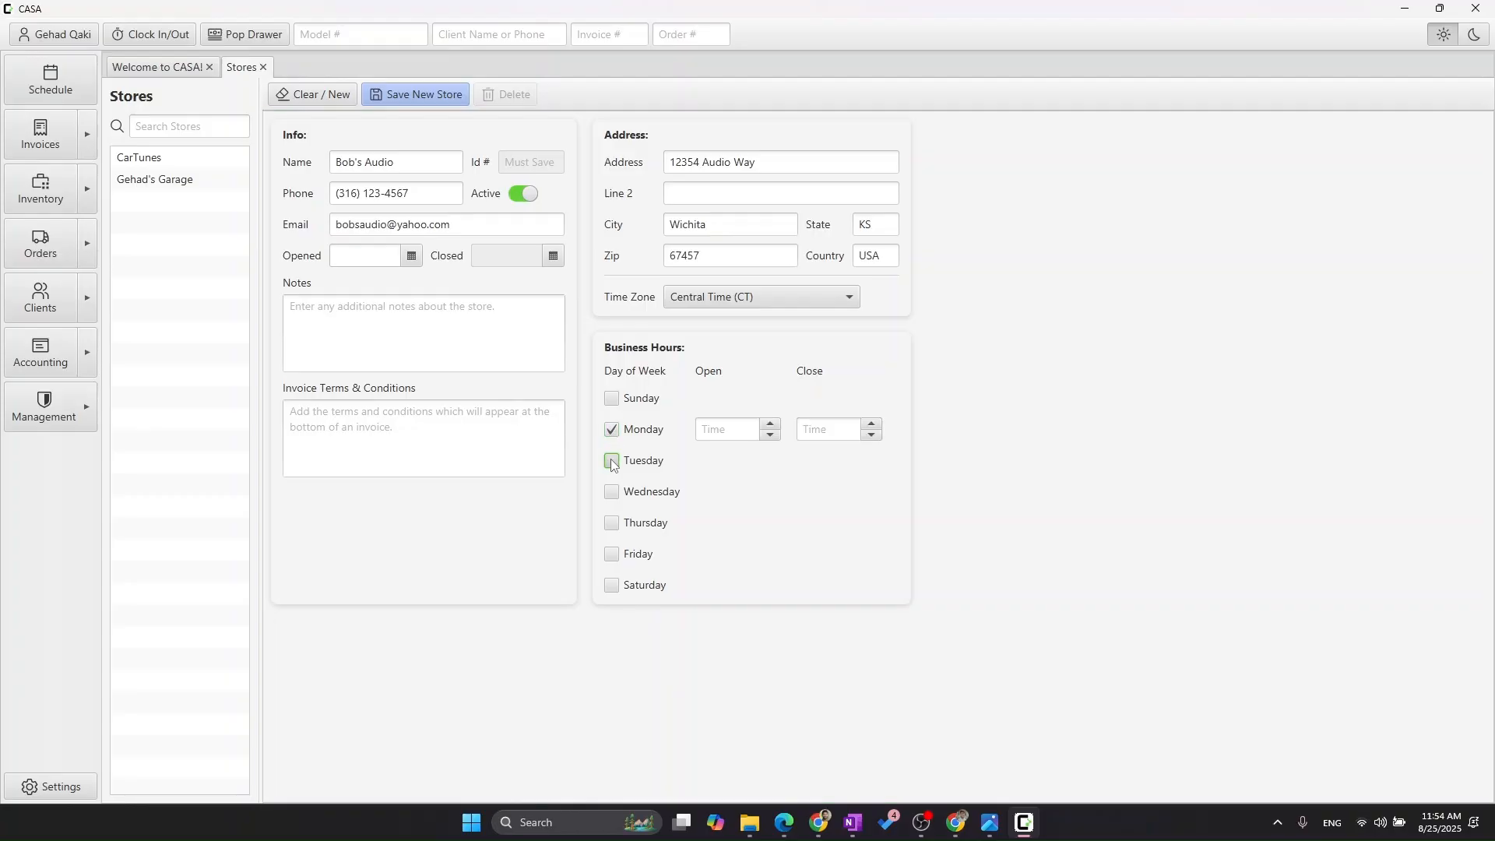
click(720, 429)
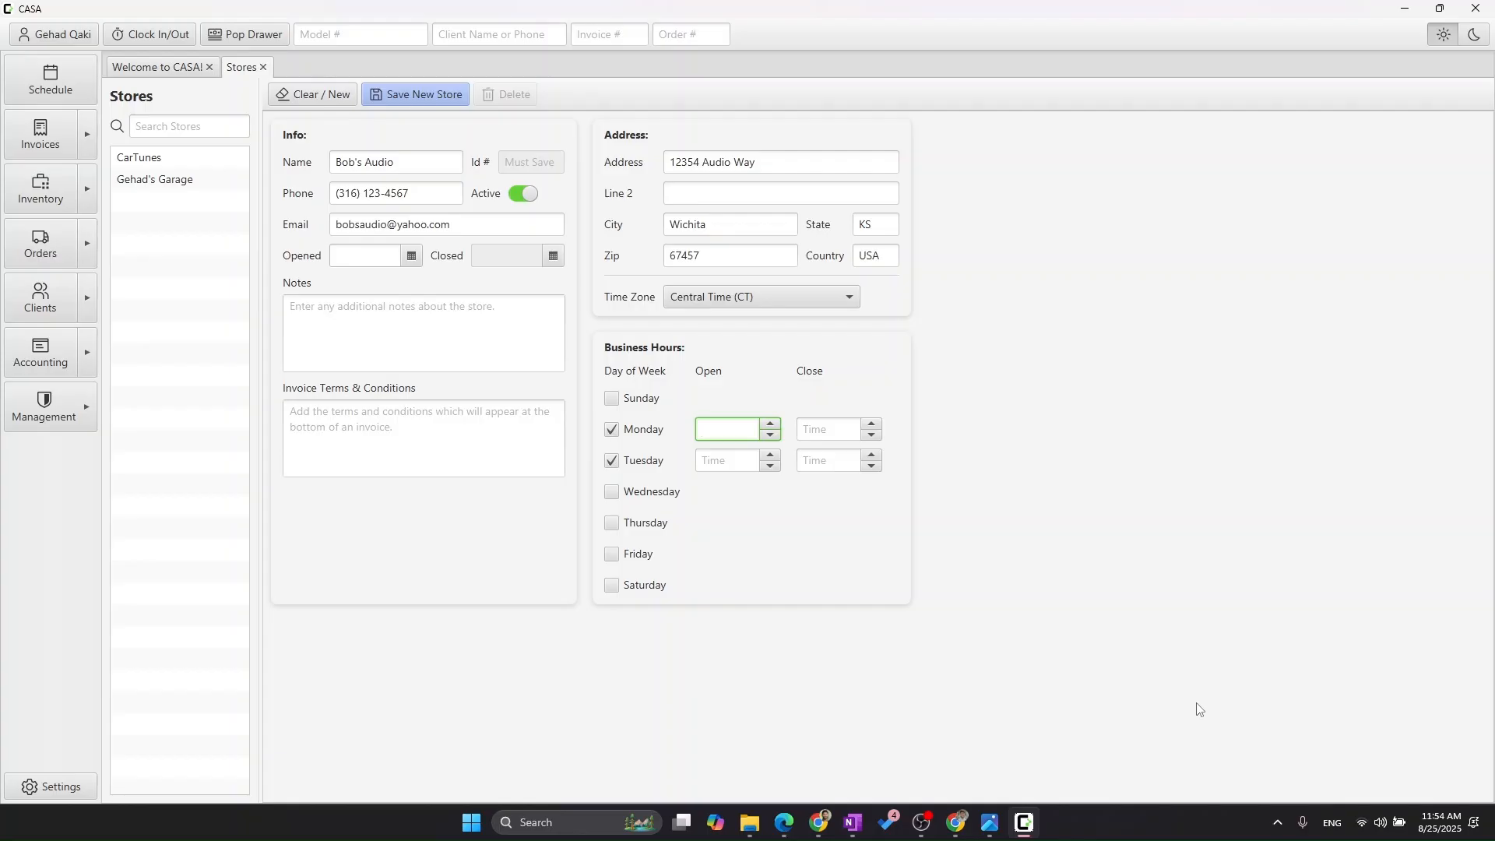
text(9a)
key(Tab)
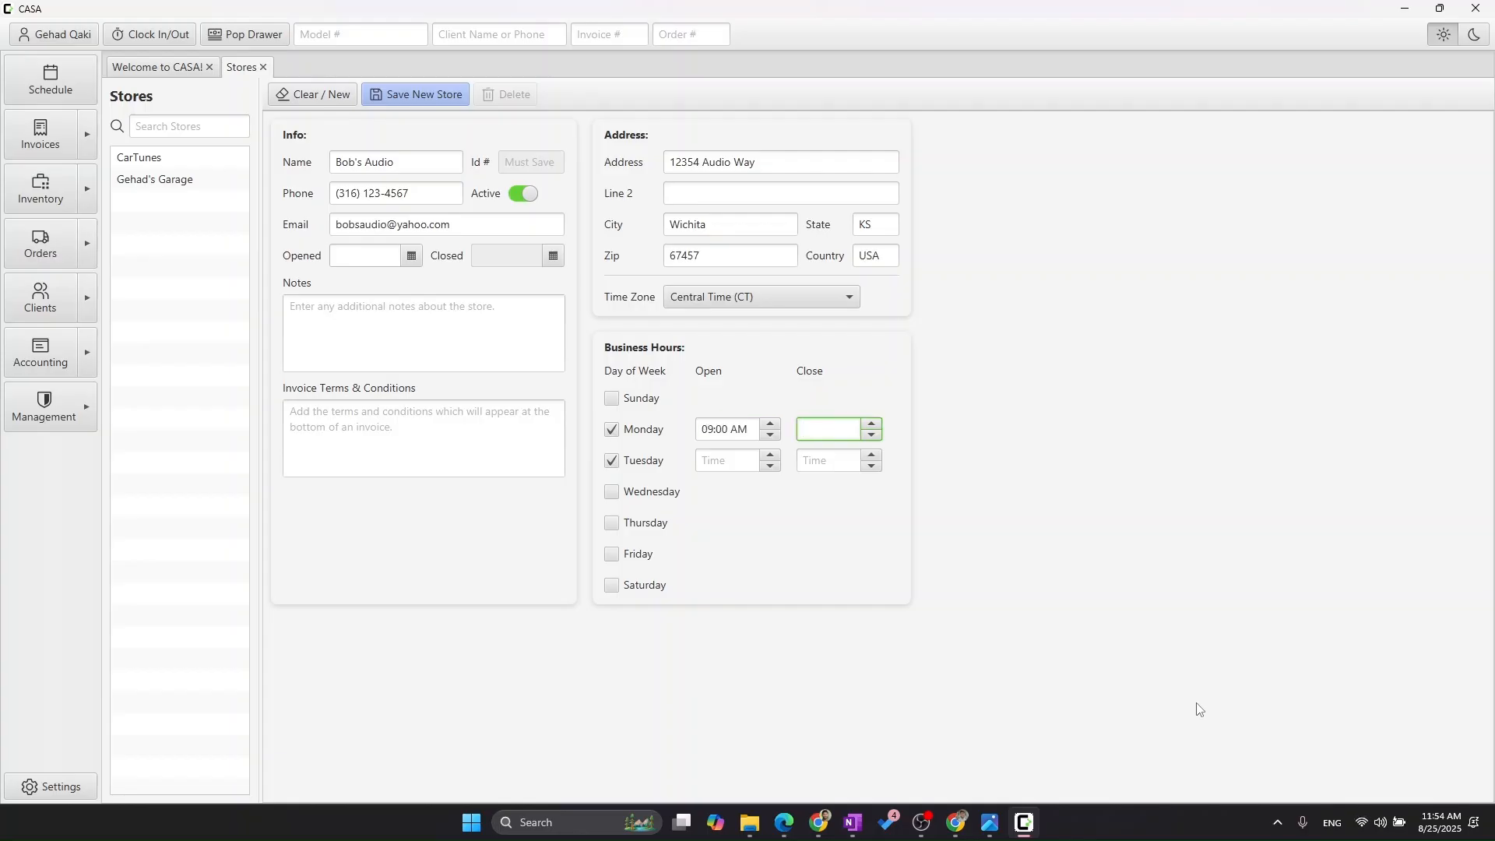
key(Up)
key(Right)
key(Right)
key(Up)
key(Up)
- Set Tuesday's business hours from 09:00 AM to 03:00 PM
click(726, 460)
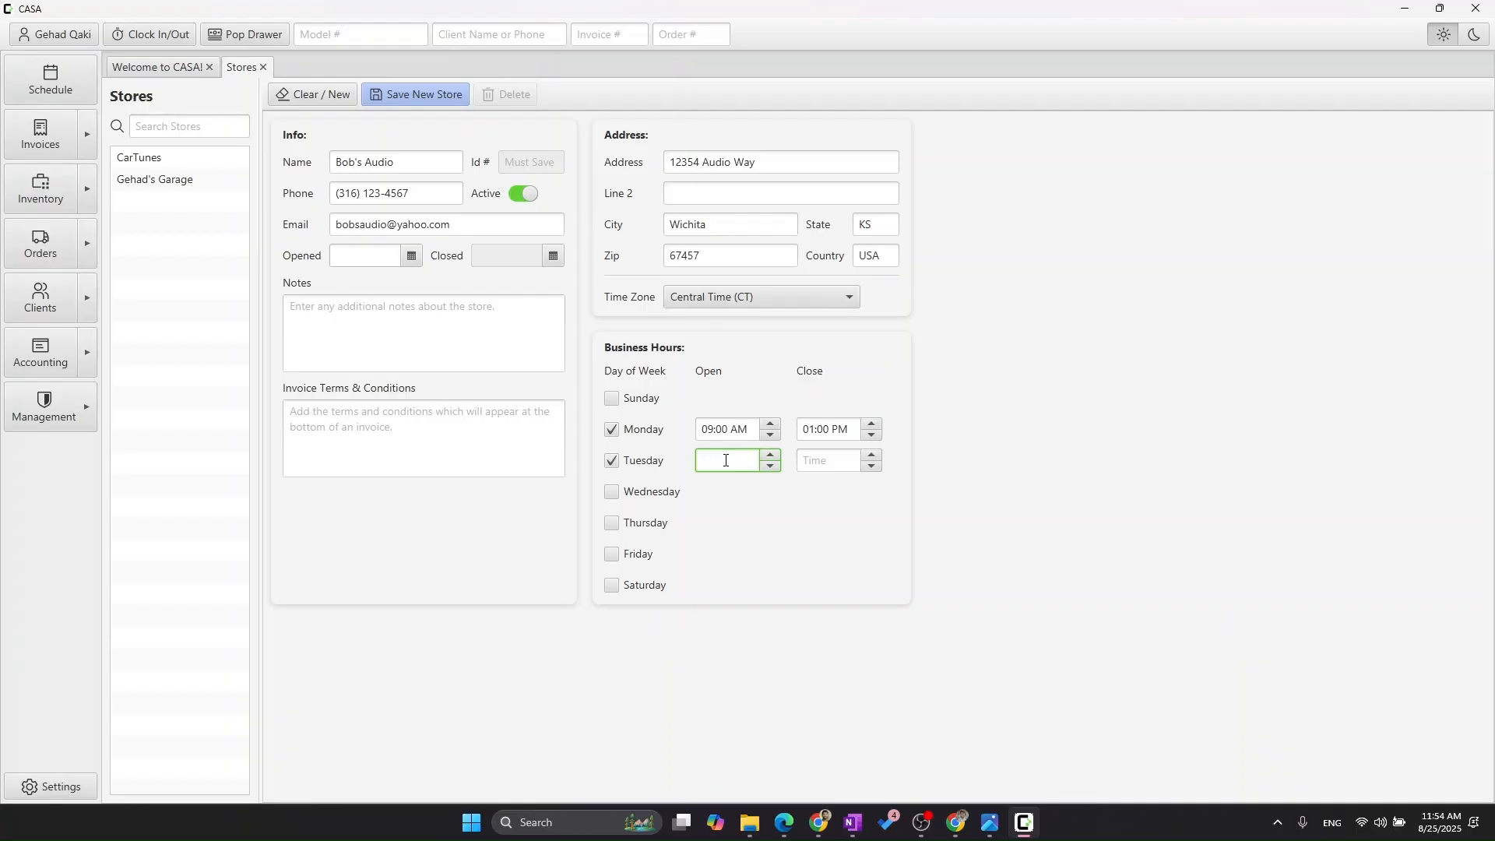
text(9)
key(Tab)
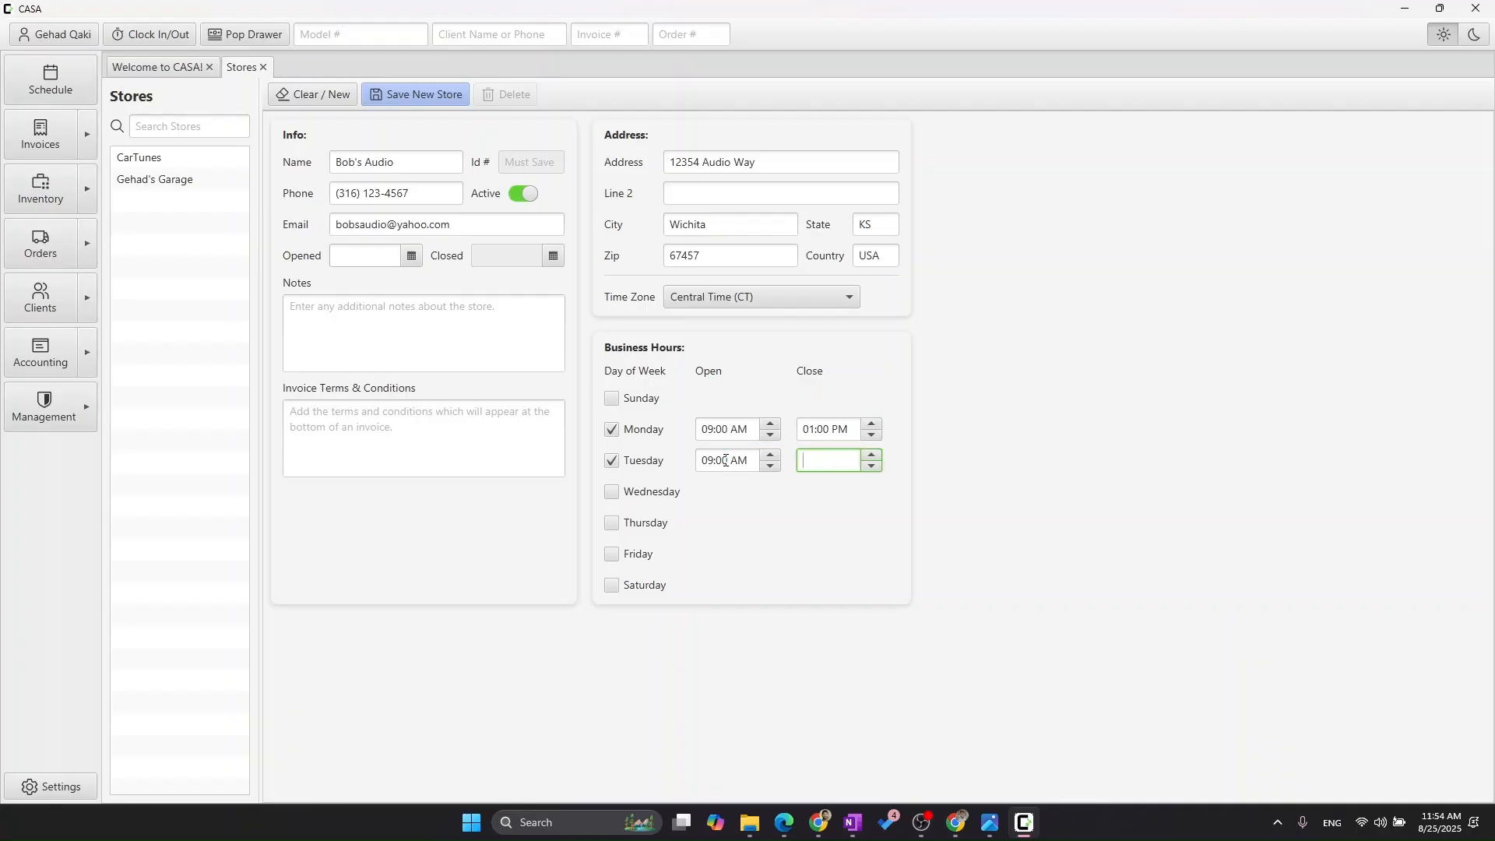
text(11)
key(Tab)
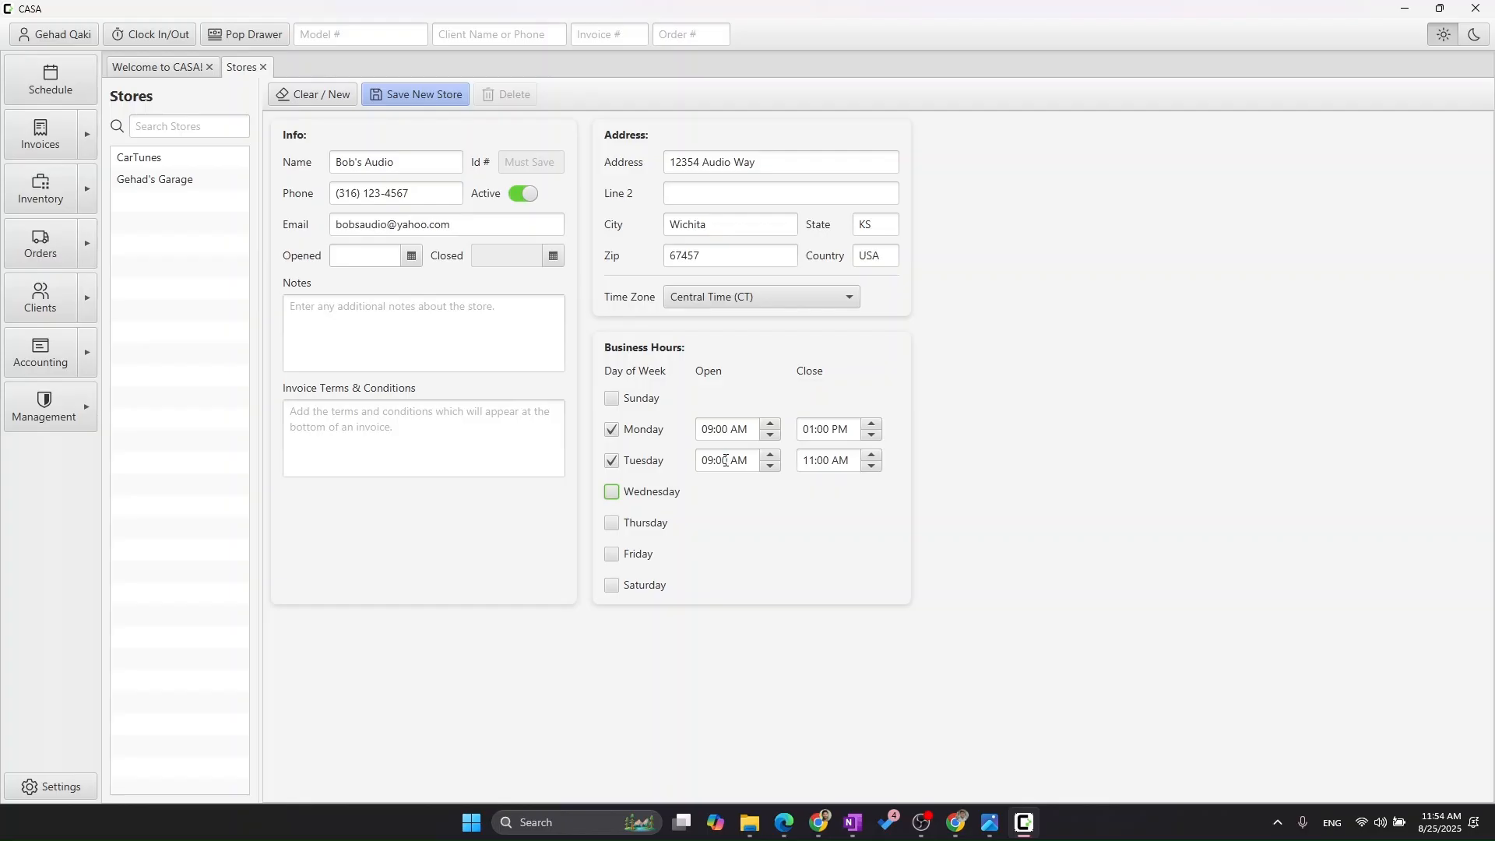
click(810, 463)
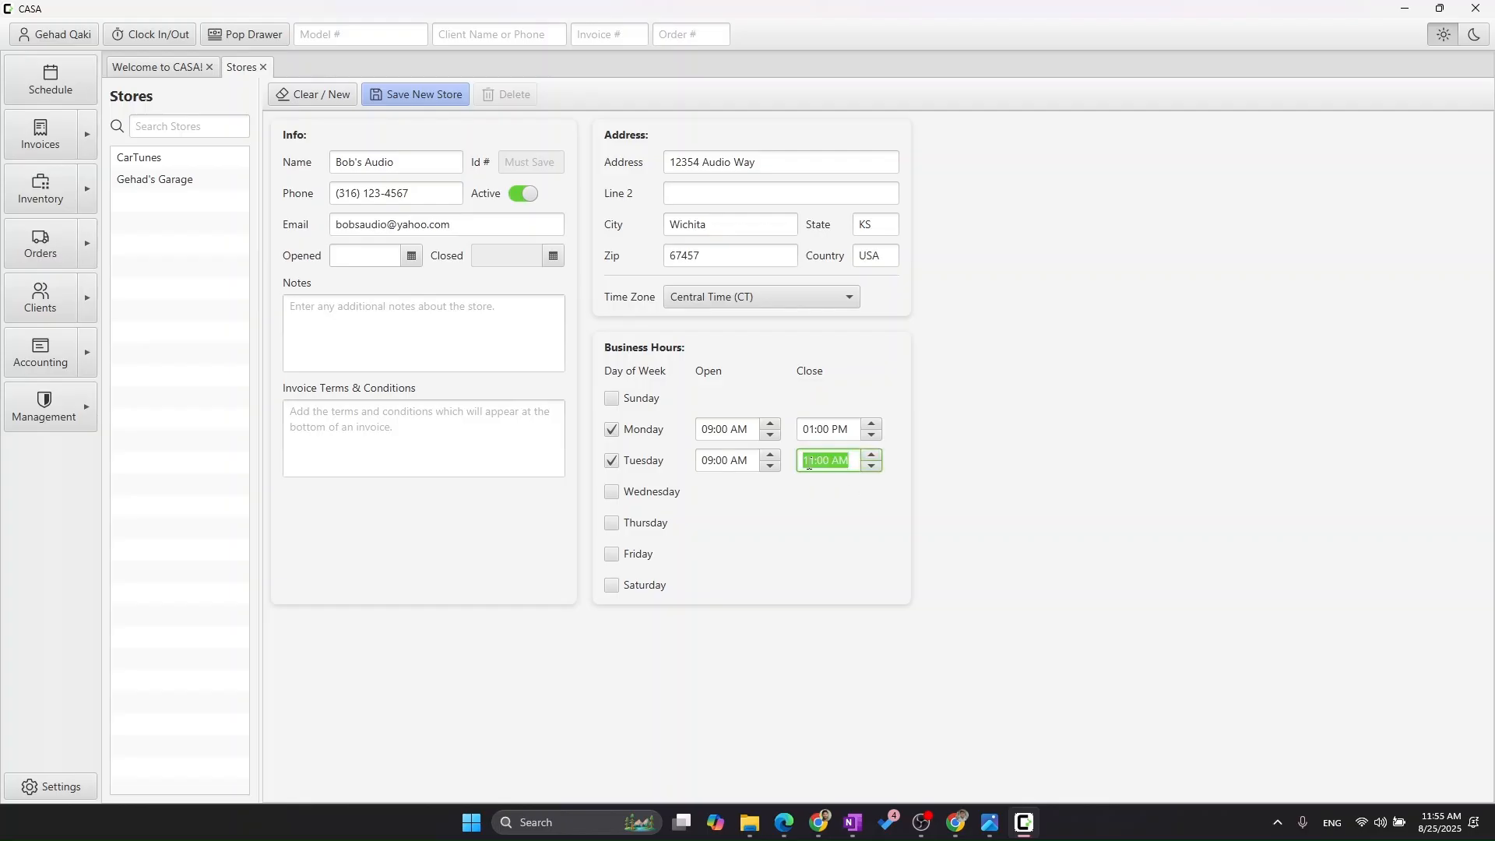
text(15)
key(Tab)
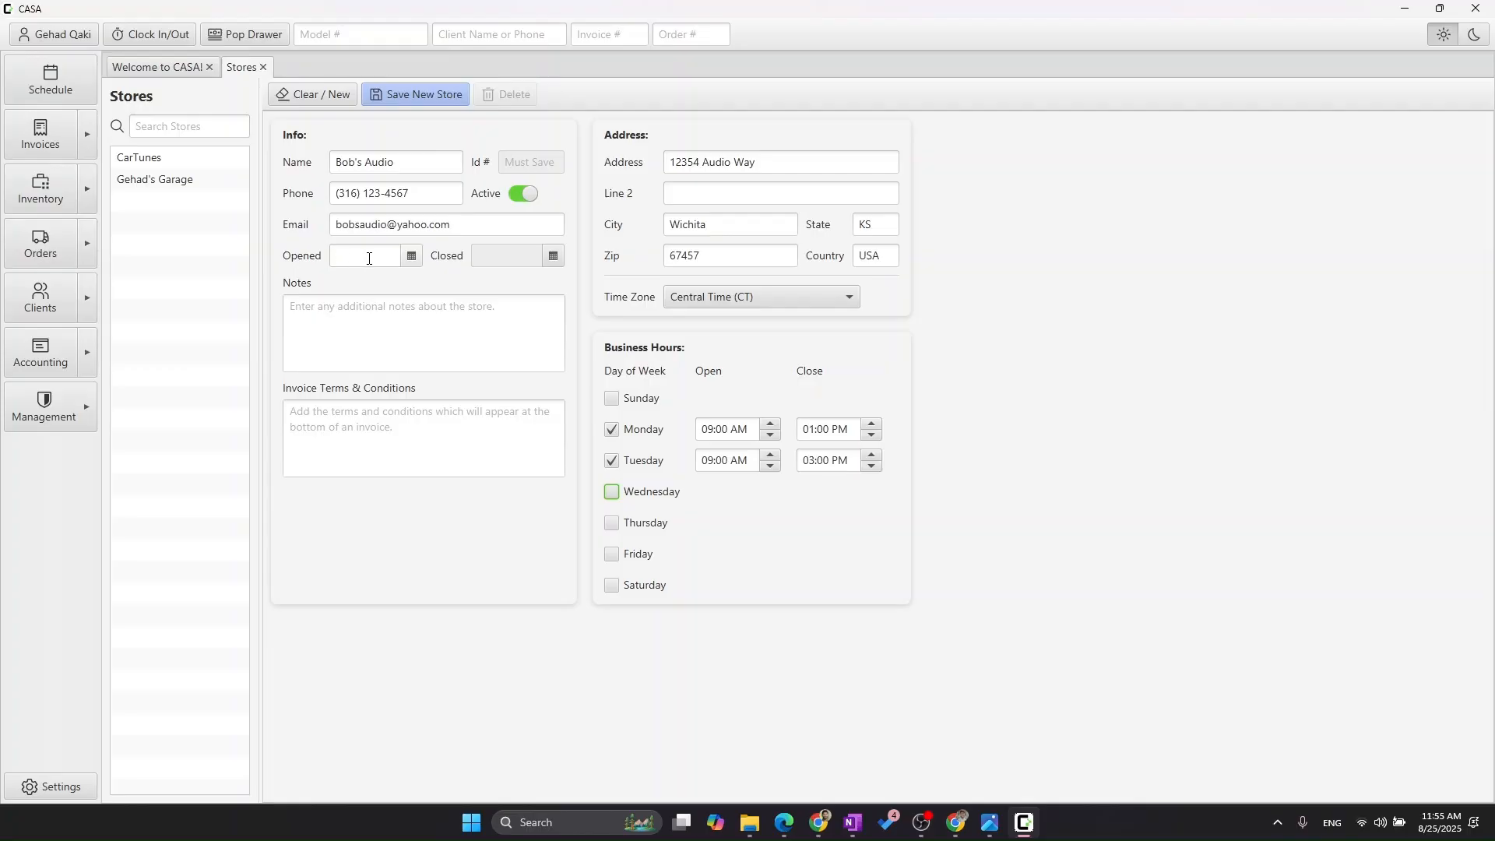
- Set the store's opened date to 2025-08-25
click(346, 260)
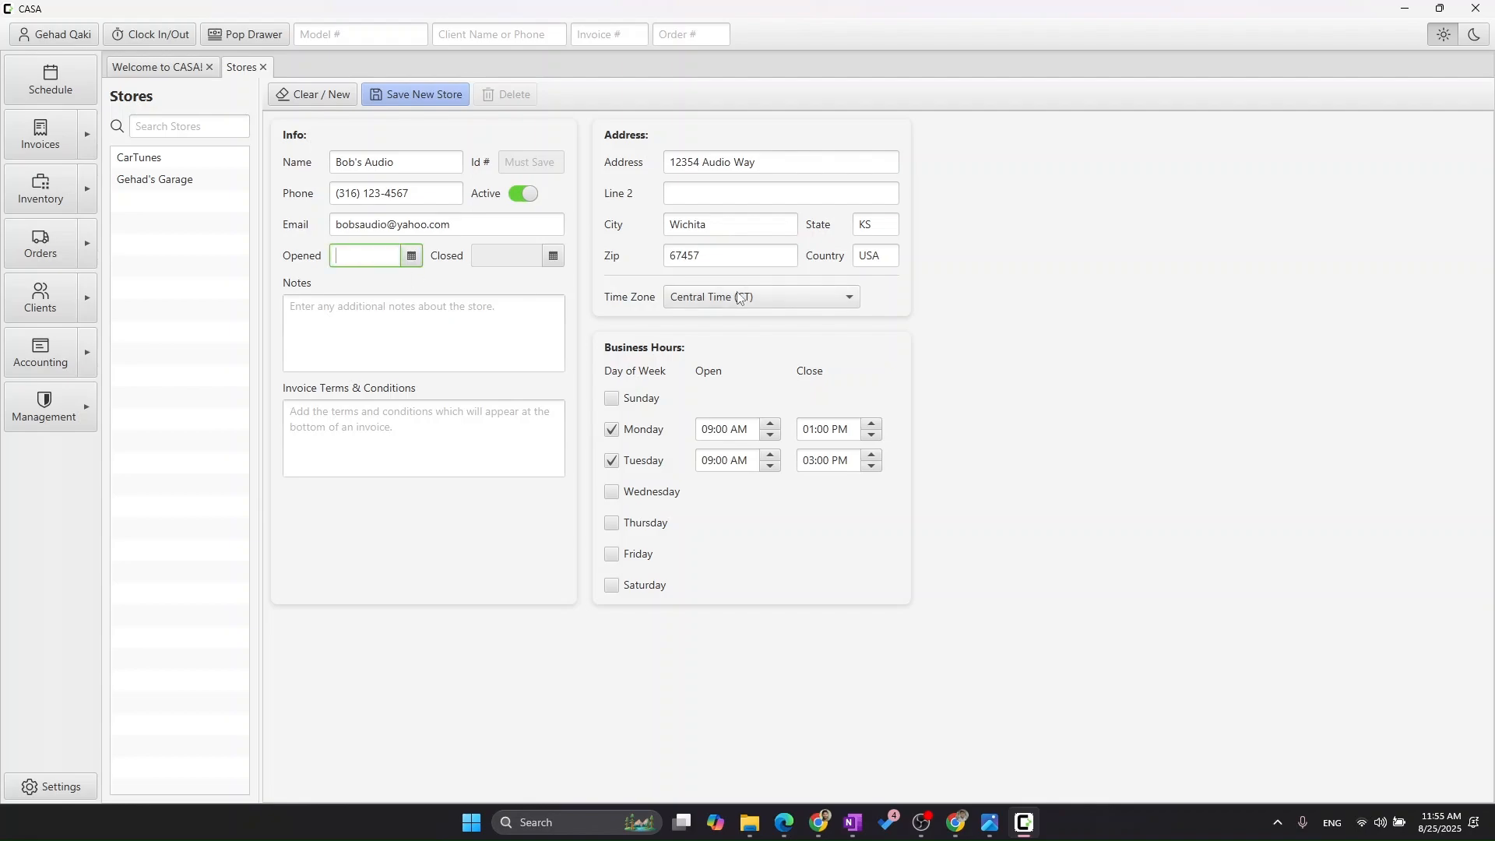
click(409, 258)
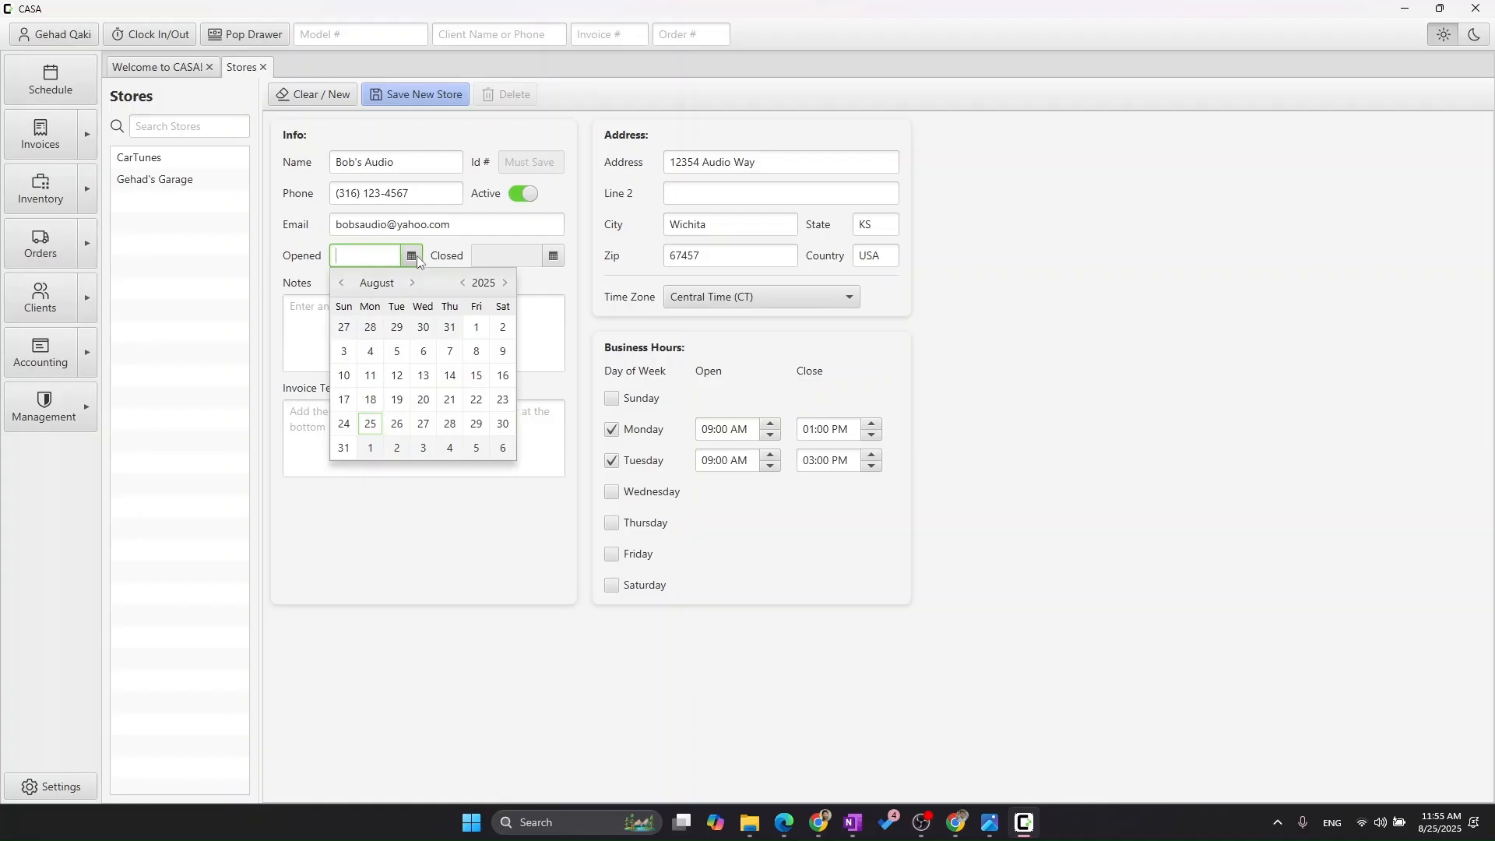
click(372, 424)
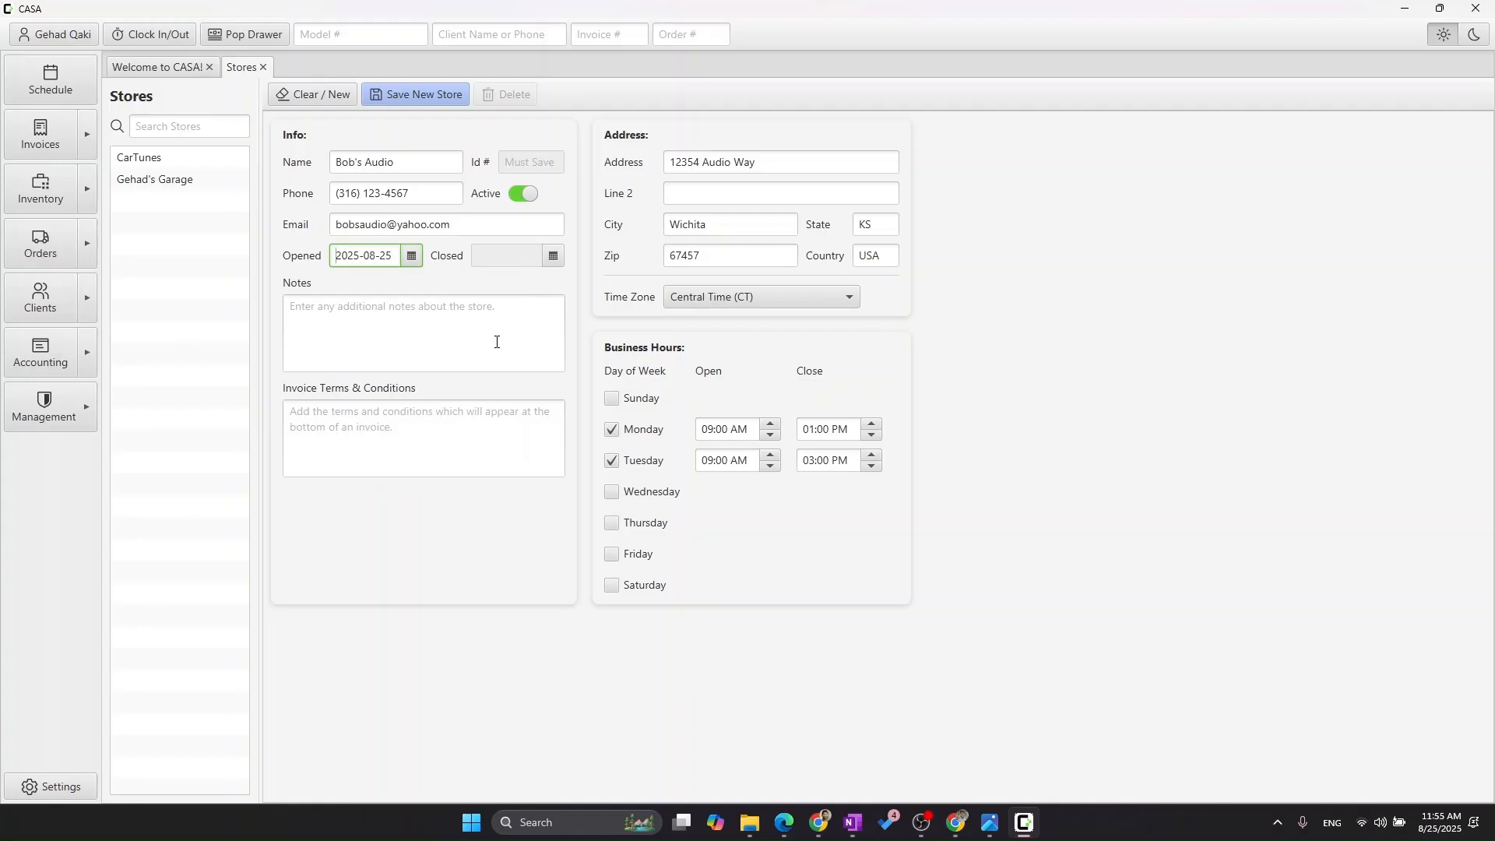
- Save the new store record and choose Bob's Audio as this device's default store in the application settings
click(418, 93)
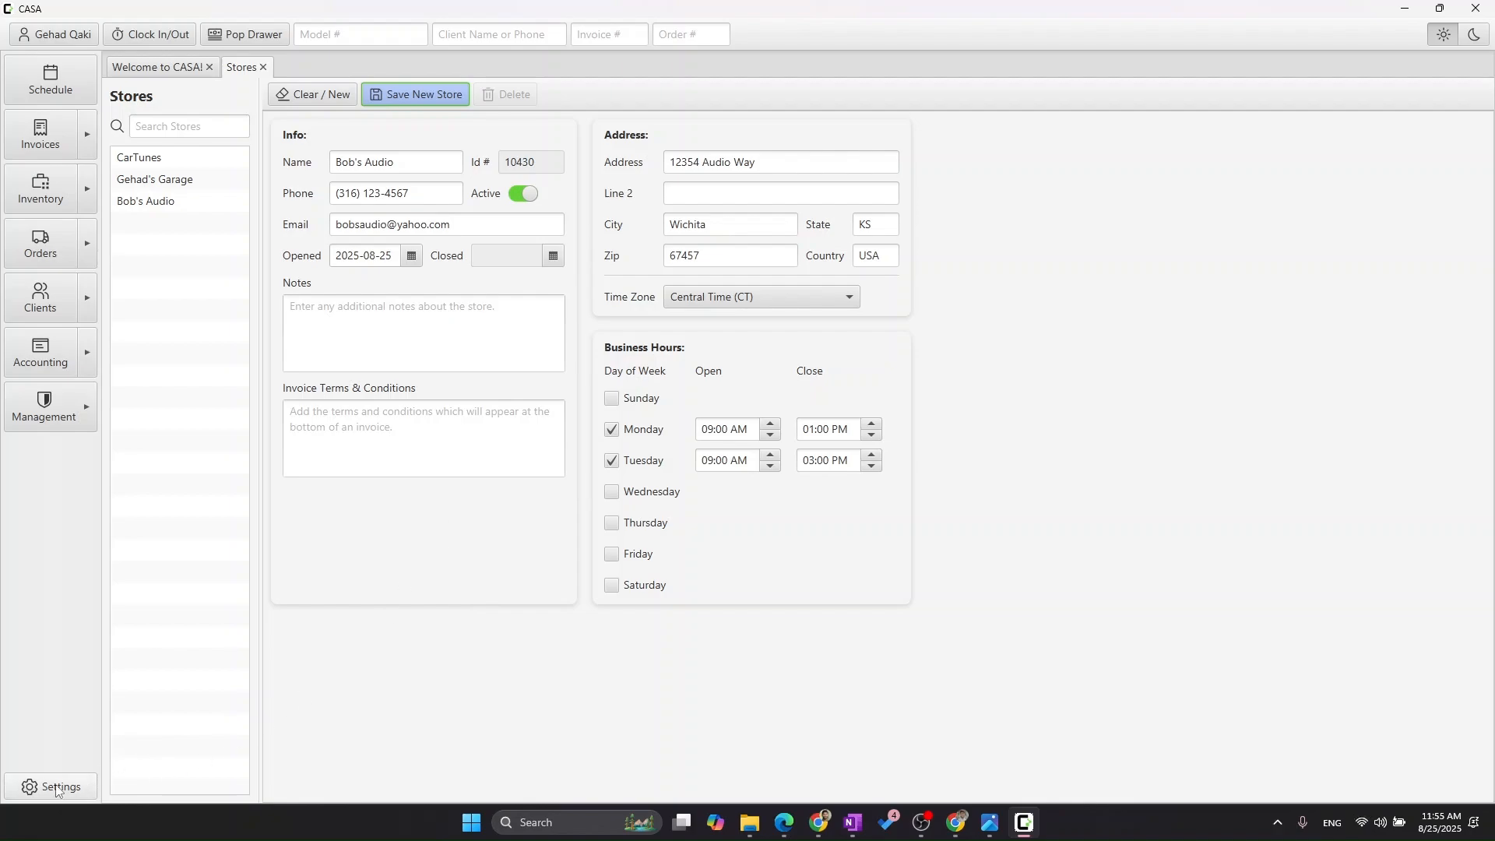
click(36, 788)
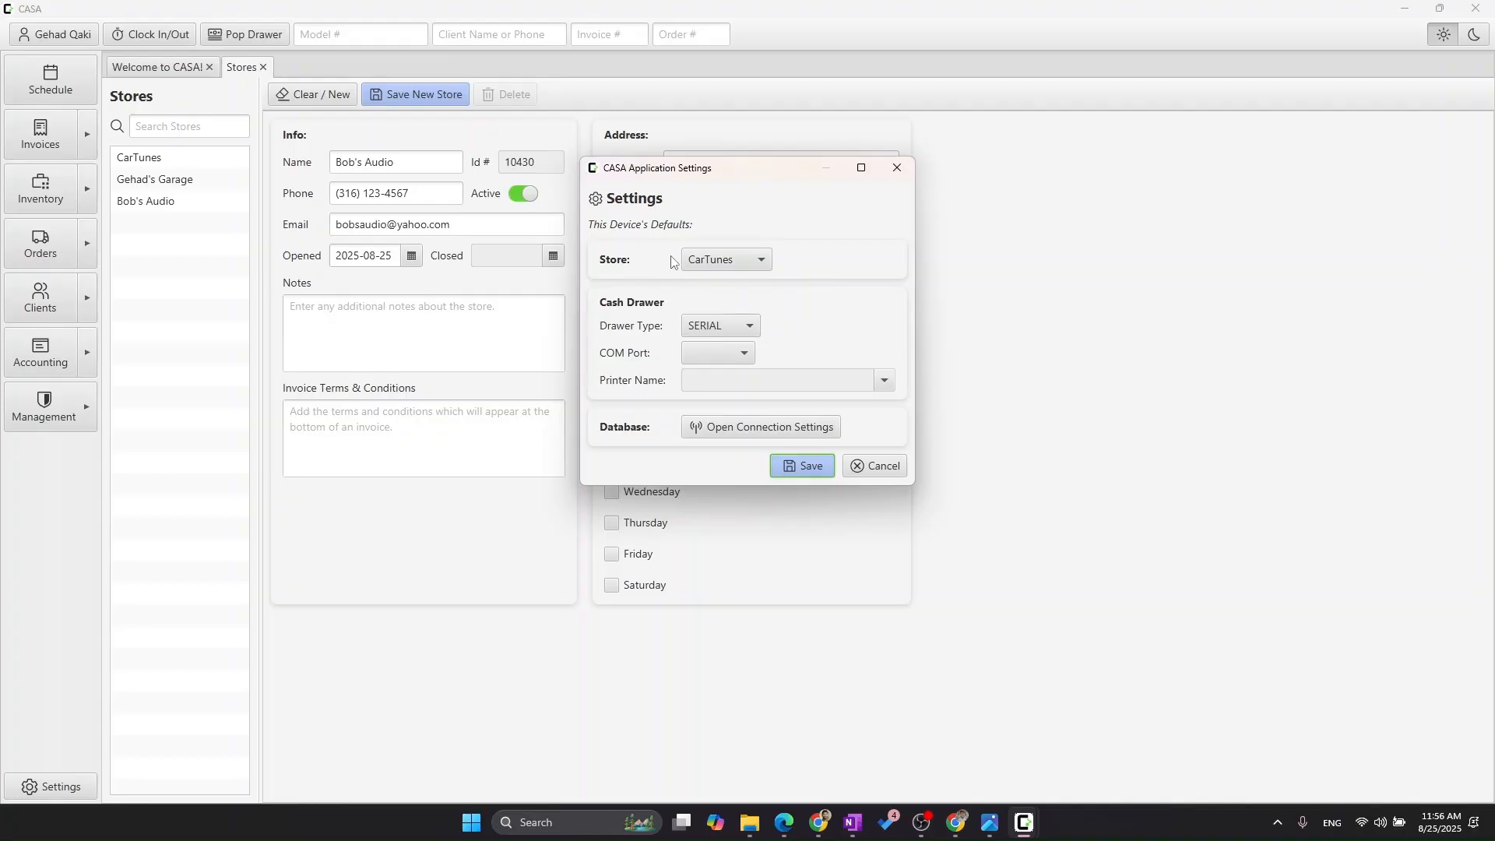
click(755, 262)
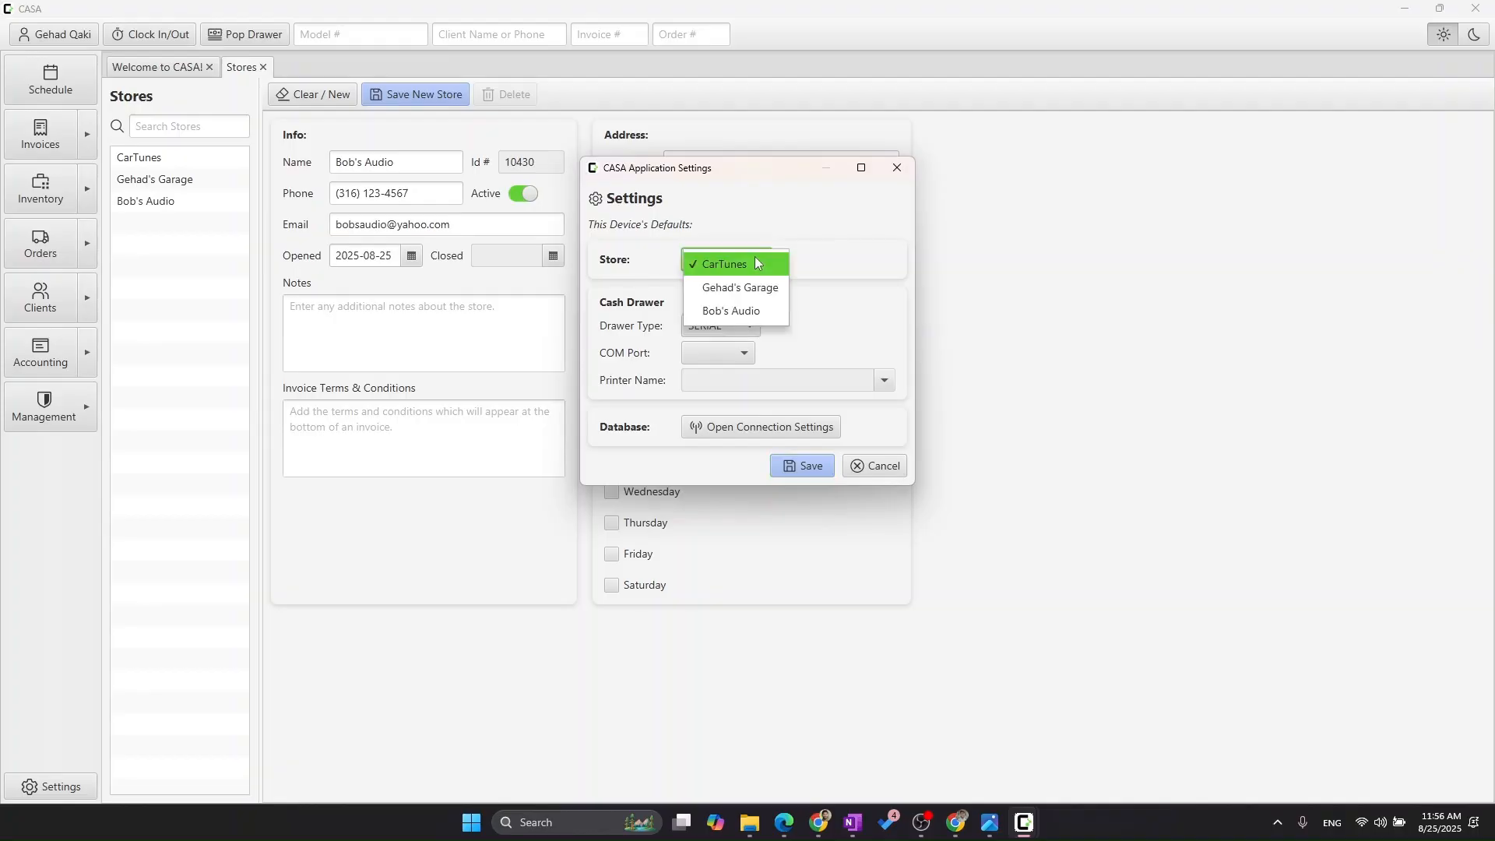
click(762, 311)
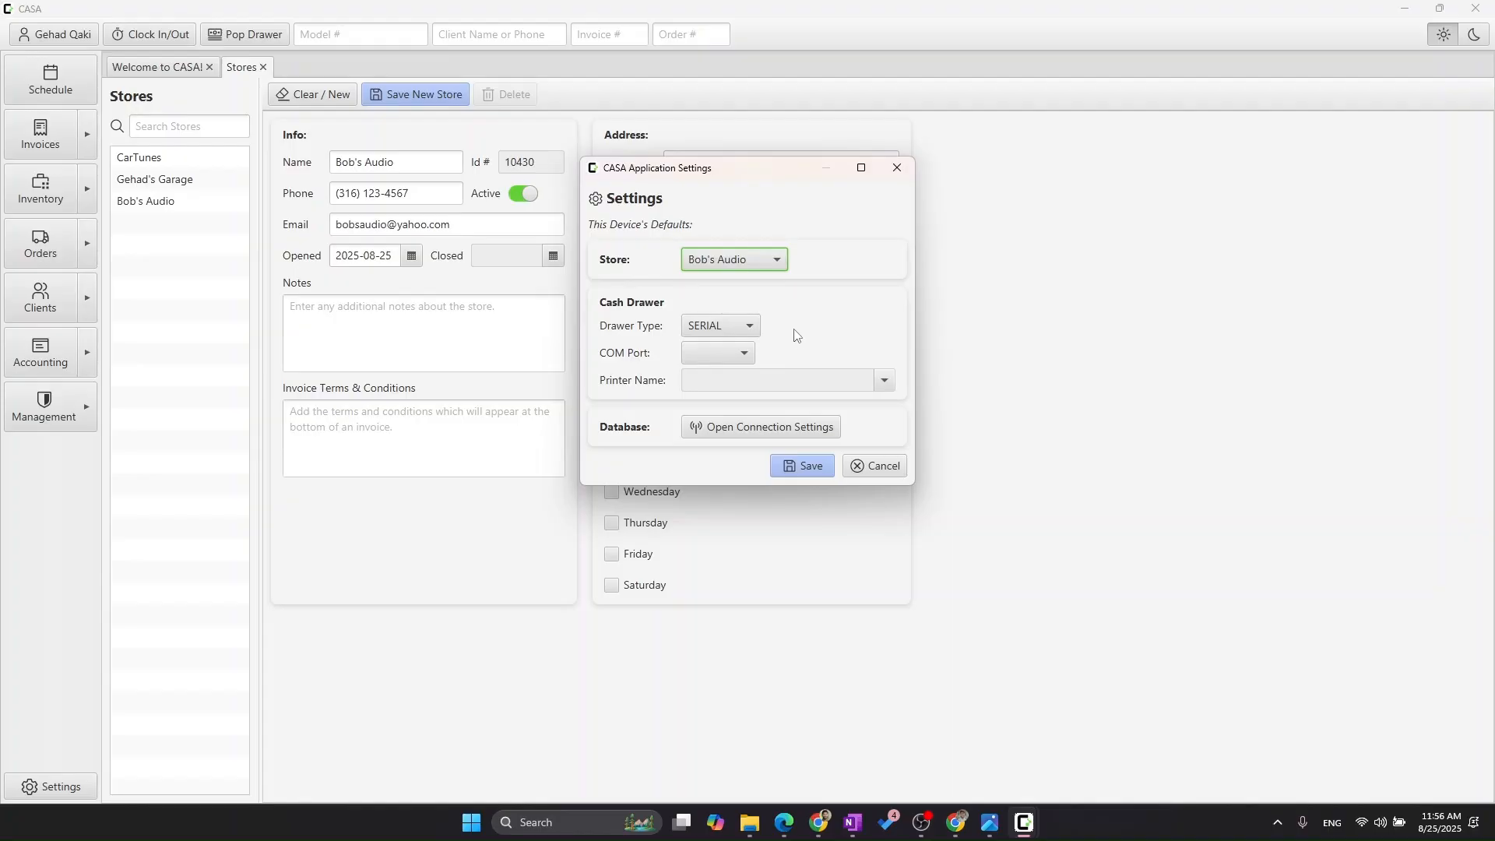
- Select SERIAL as the cash drawer type and view the available COM ports without choosing one
click(749, 327)
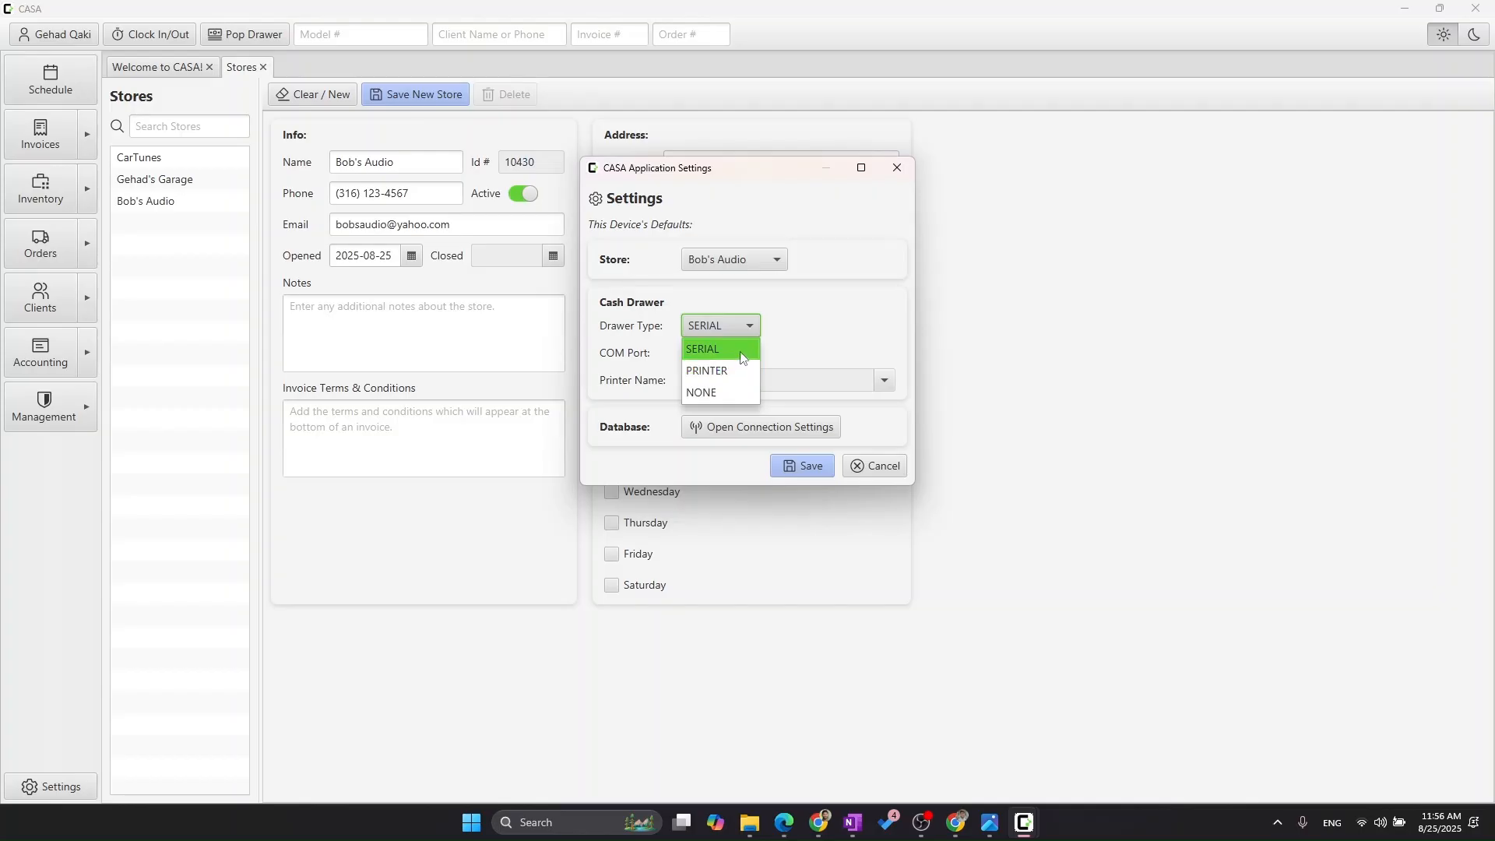
click(740, 346)
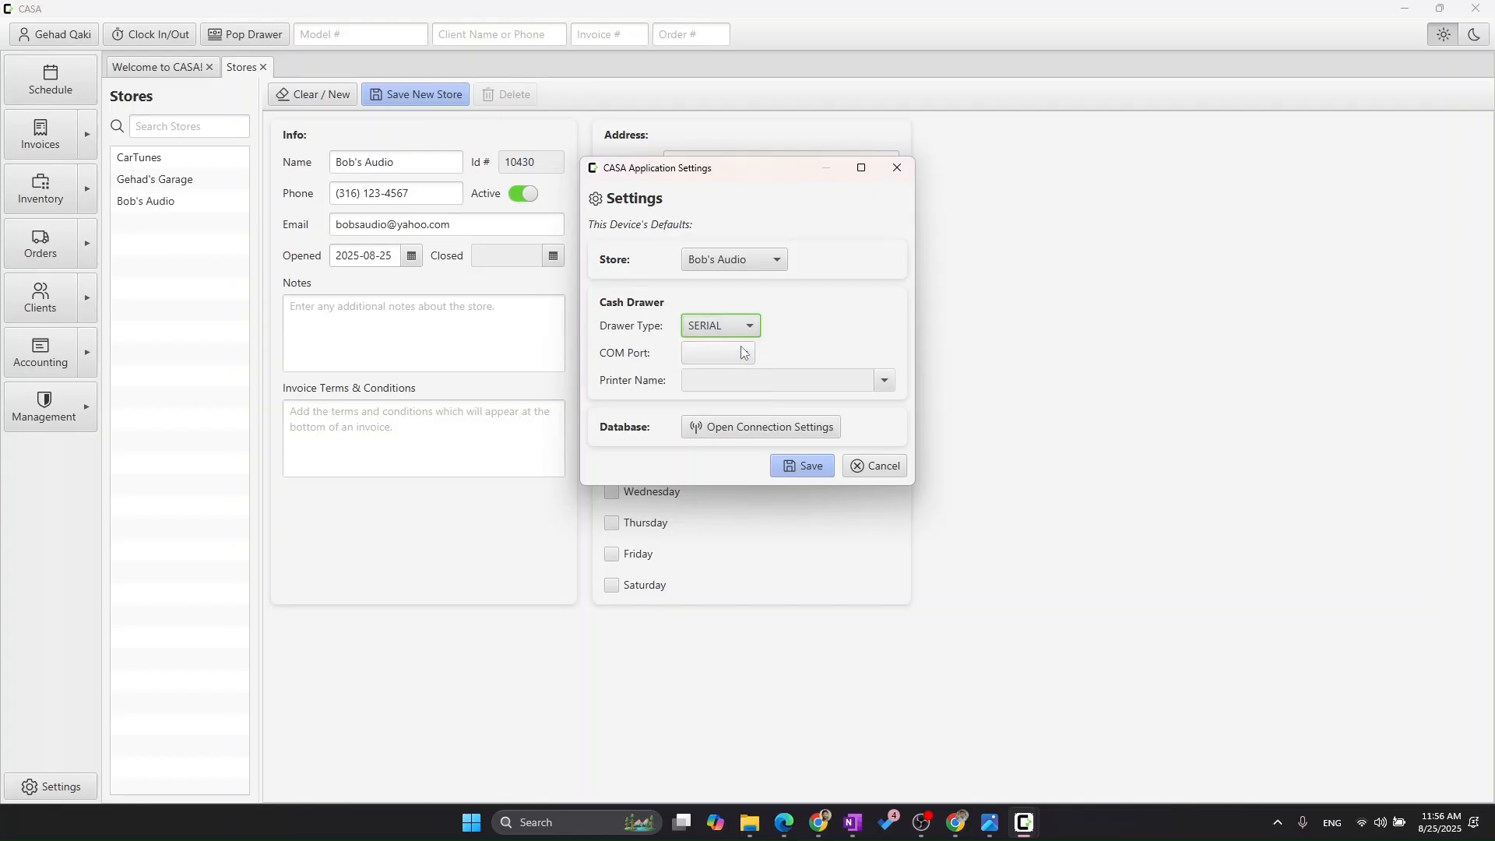
click(740, 360)
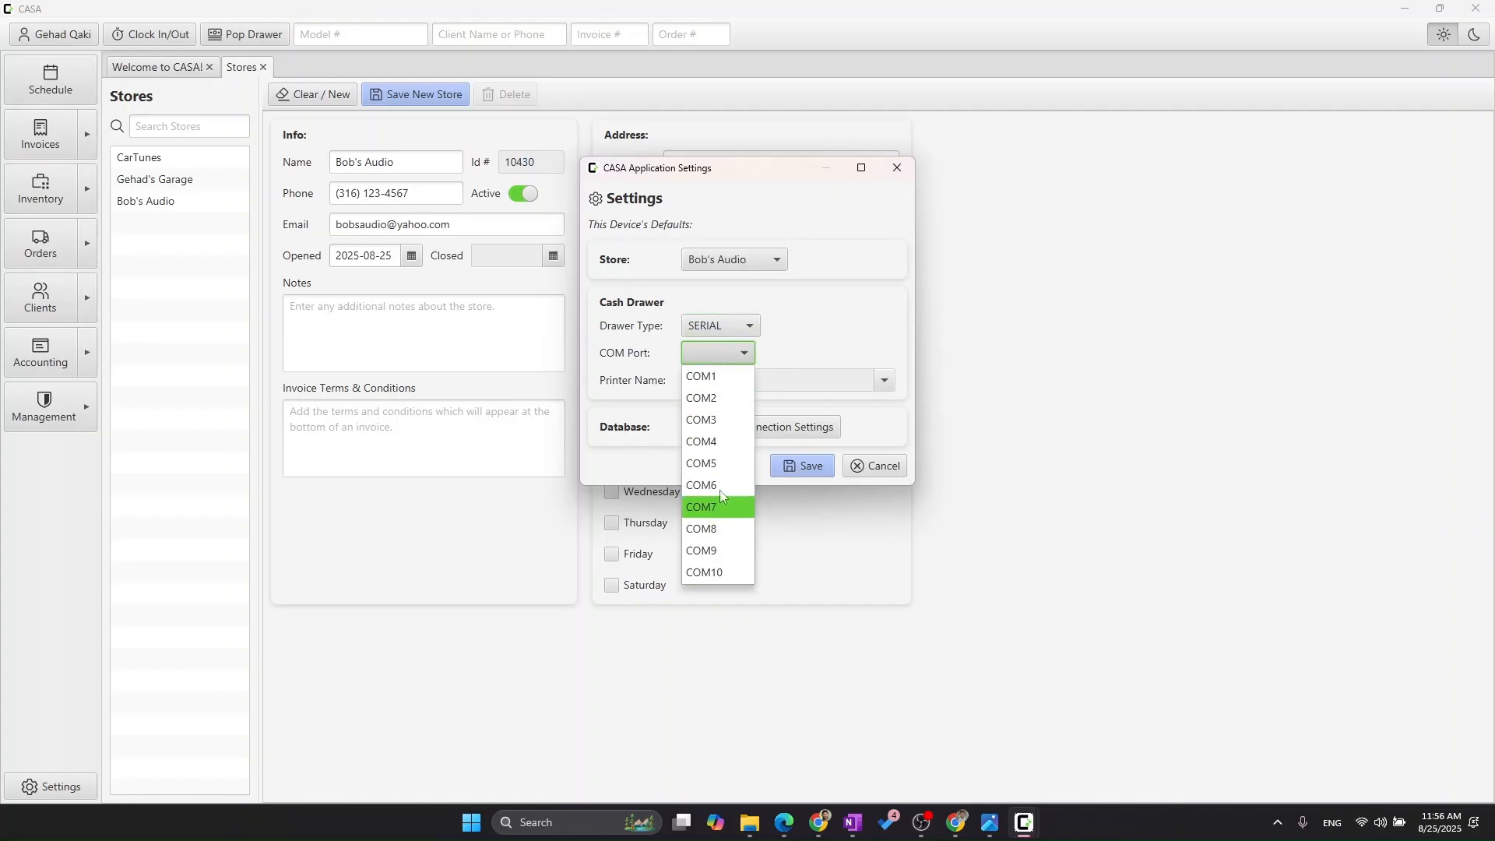
click(783, 347)
- Switch the cash drawer type to PRINTER and view the available printer names without choosing one
click(740, 322)
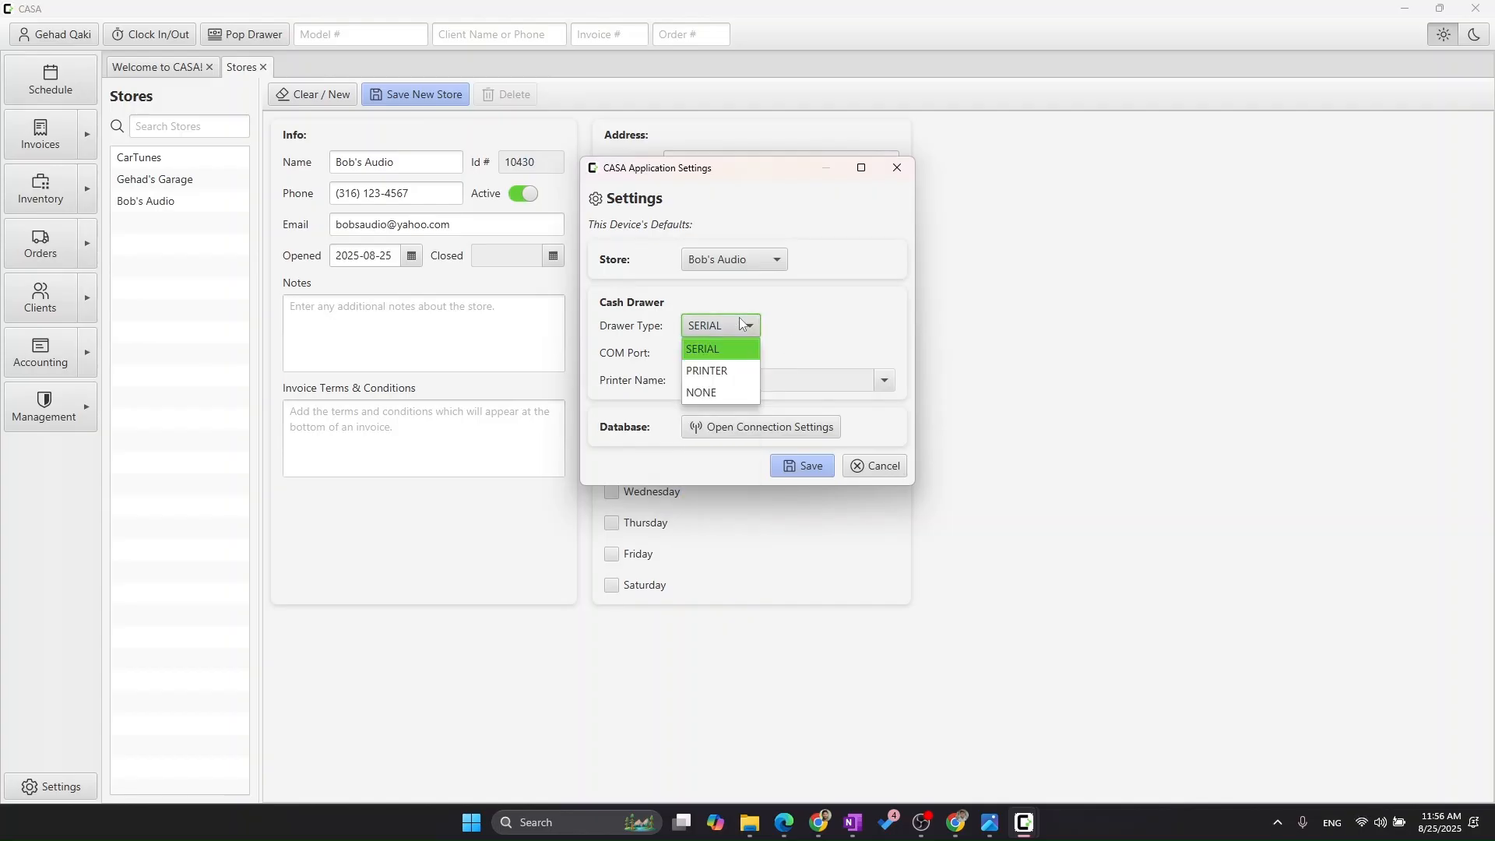
click(736, 366)
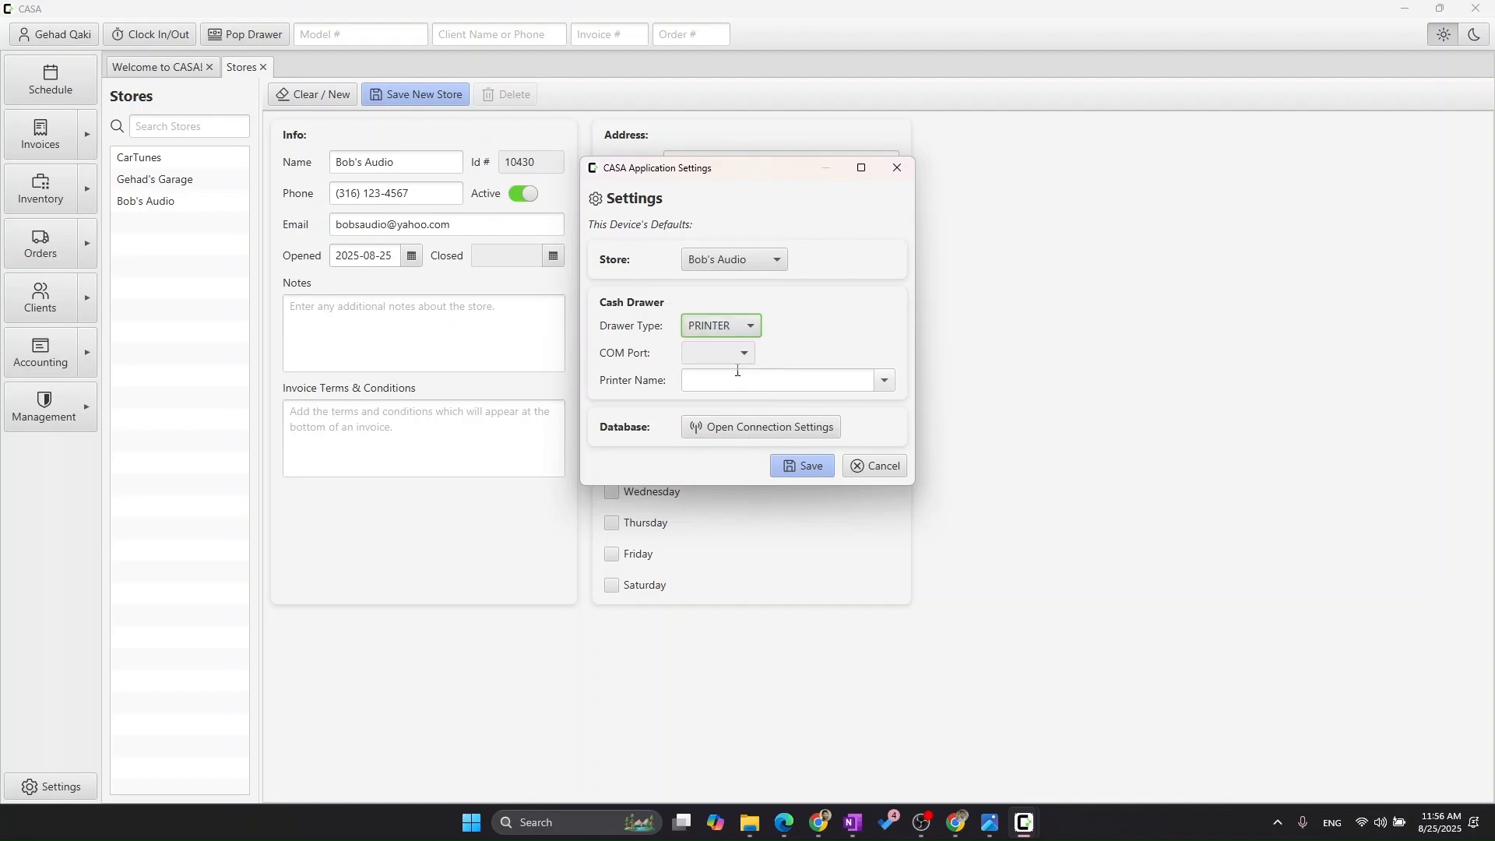
click(883, 387)
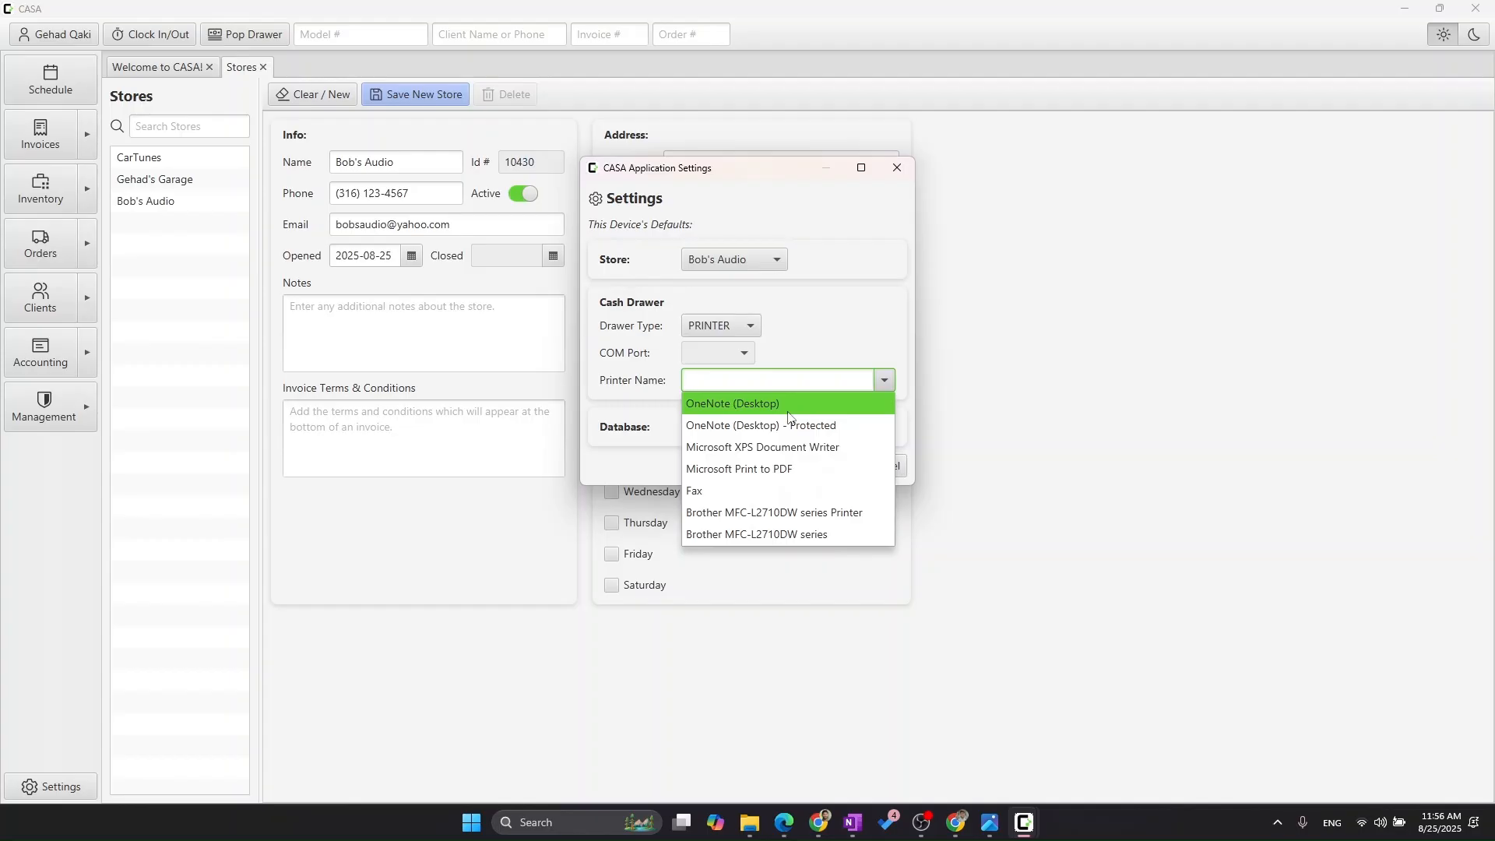
click(779, 348)
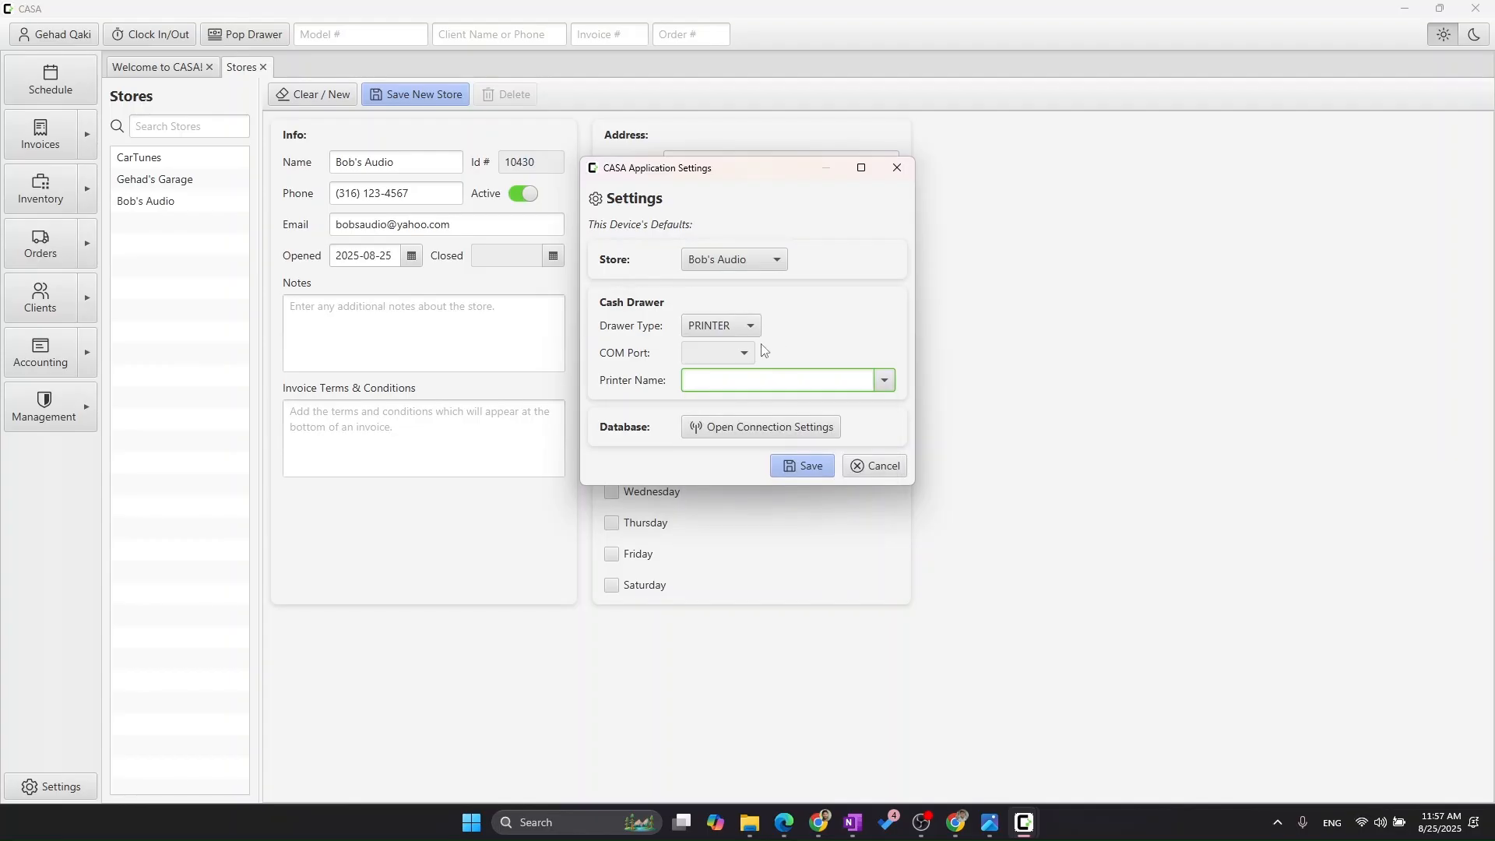
- Set the cash drawer type to NONE and save the device's default settings
click(748, 327)
click(740, 390)
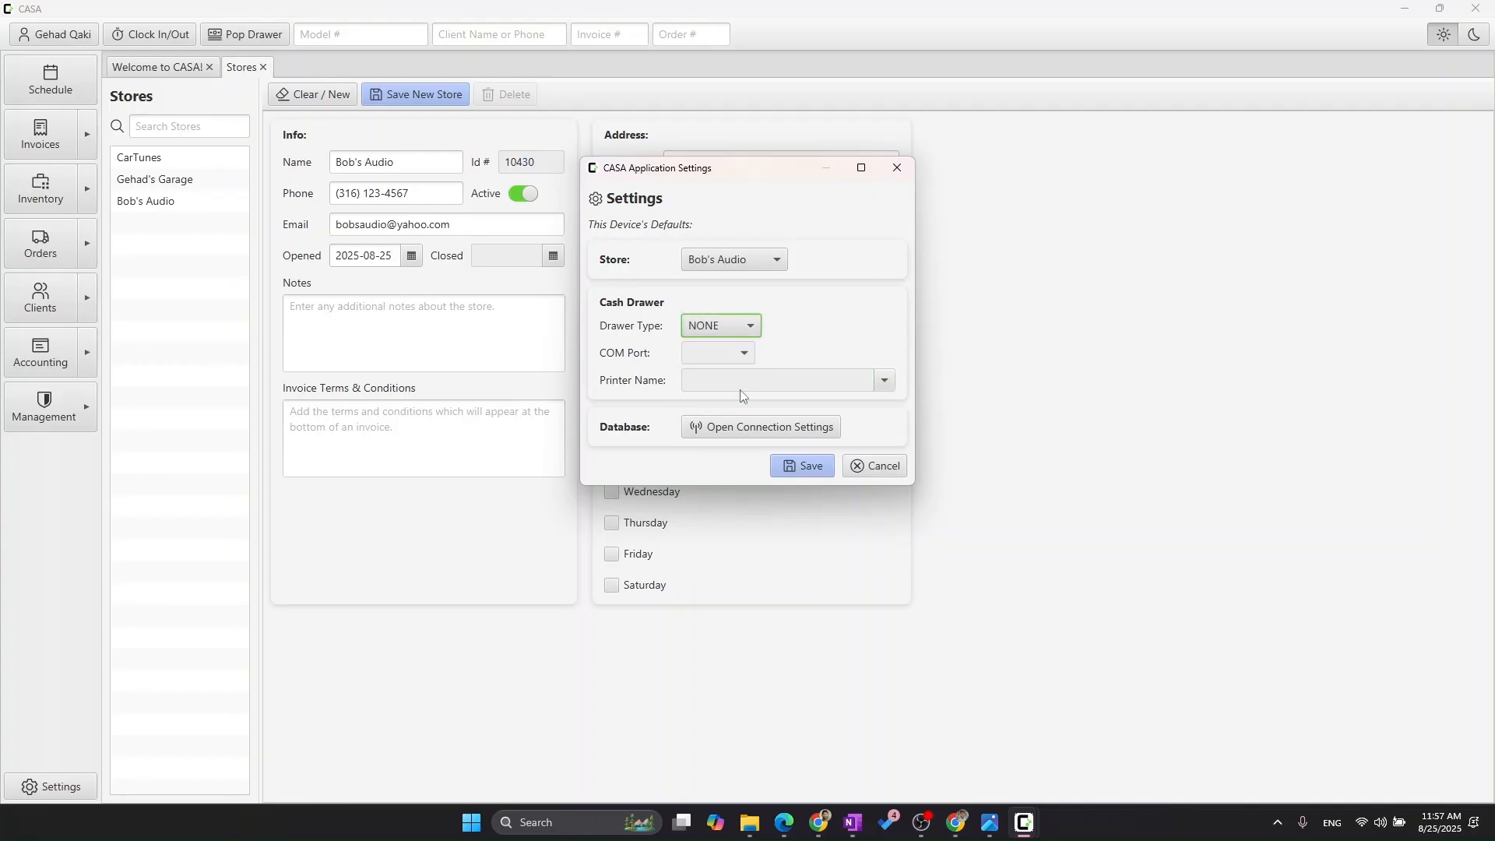
click(810, 466)
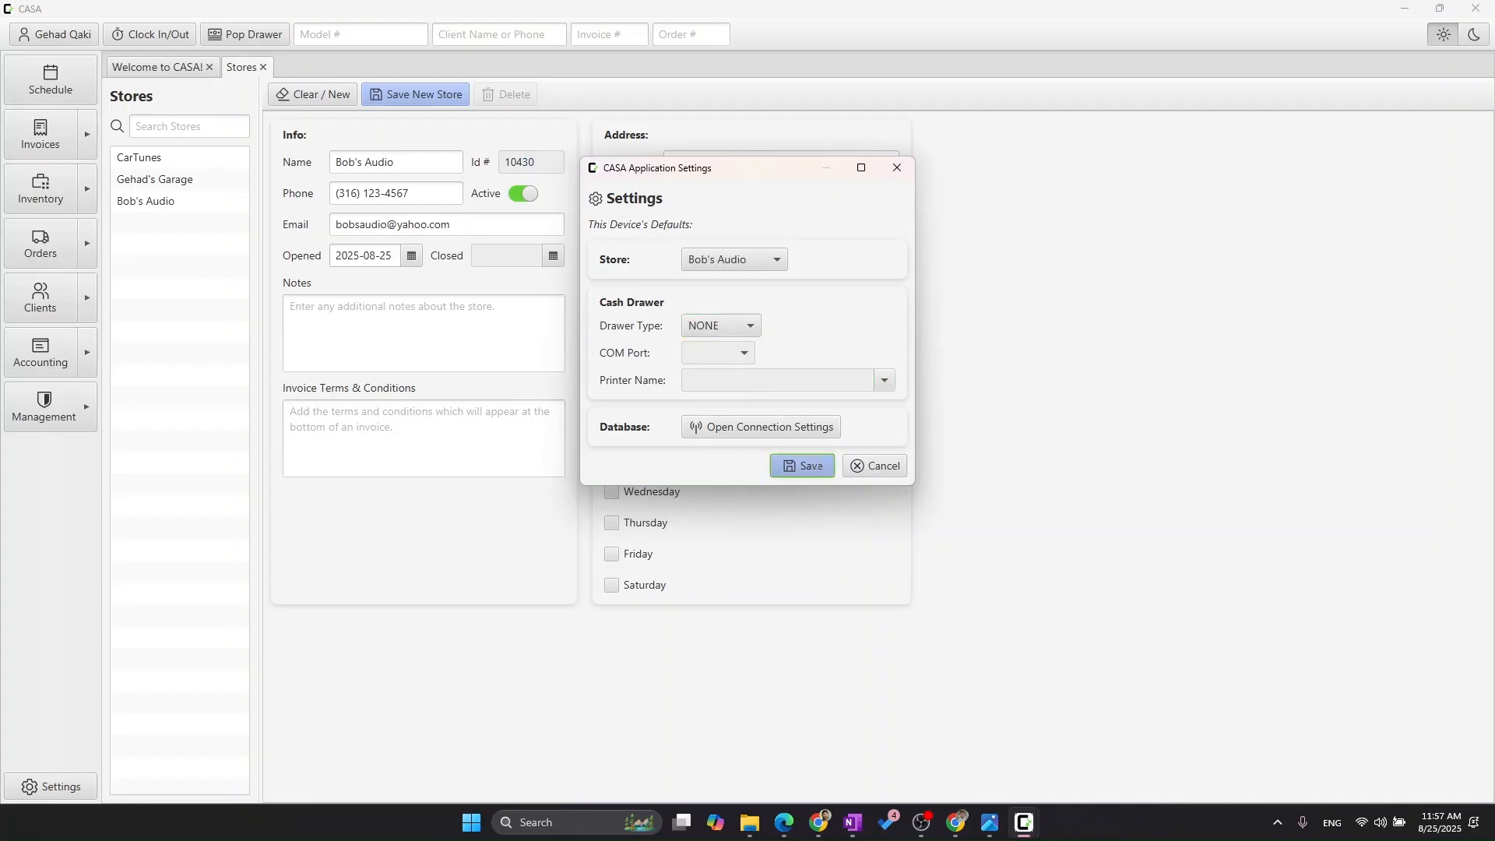